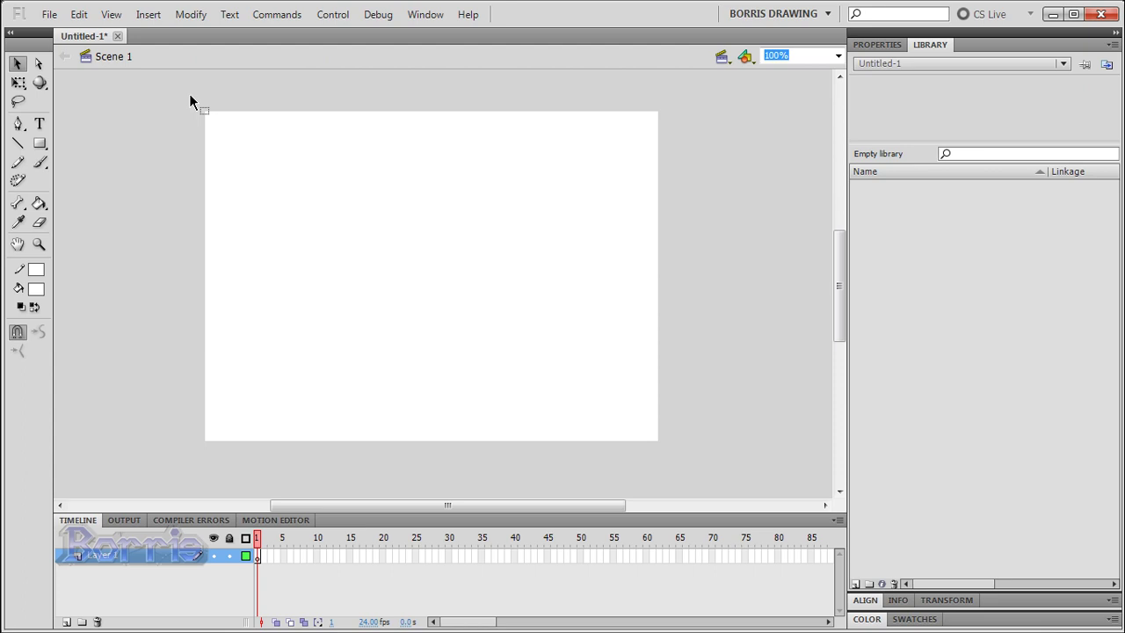
# Step: Close the File menu without choosing a command and open the Edit menu instead
pyautogui.click(49, 16)
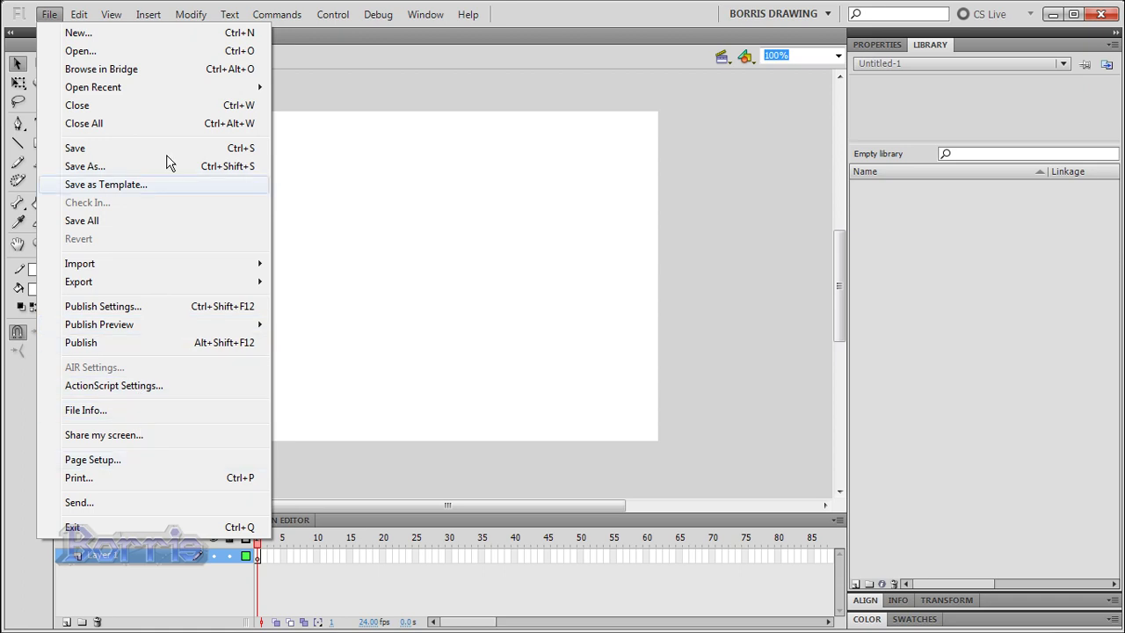
pyautogui.click(458, 202)
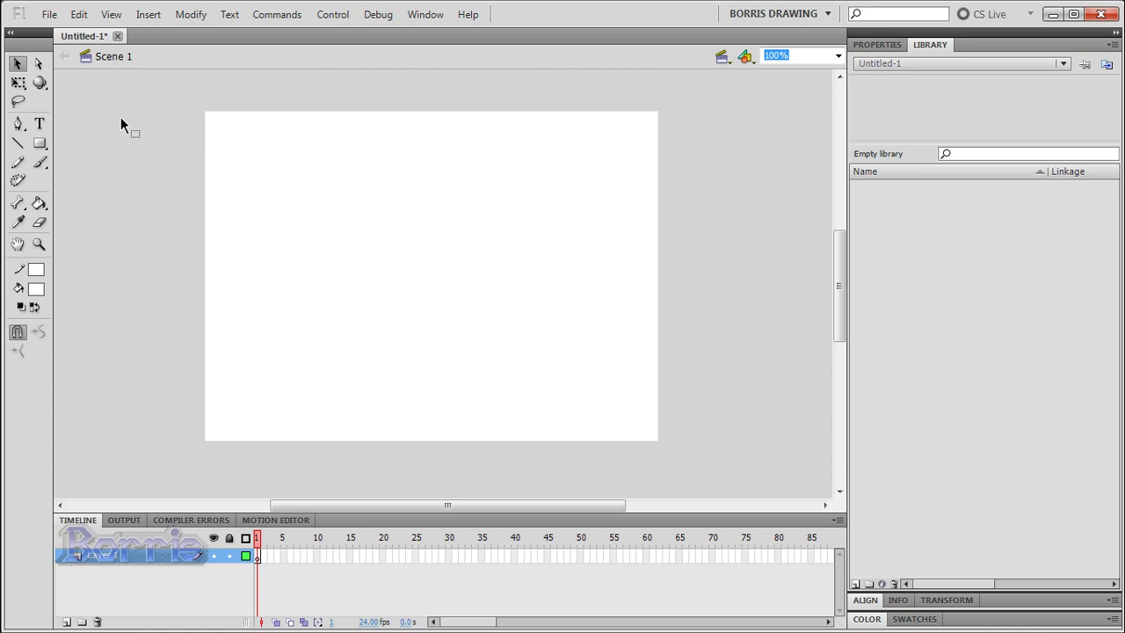
pyautogui.click(79, 15)
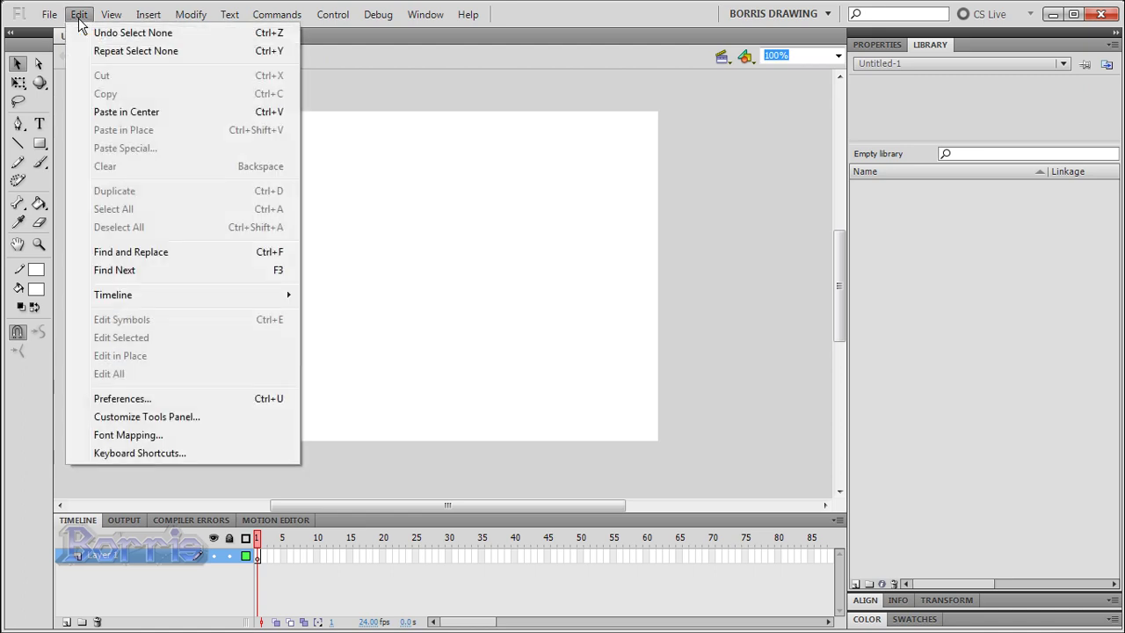
# Step: In ActionScript preferences, set the Keywords colour to magenta #FF00FF and confirm with OK
pyautogui.click(132, 400)
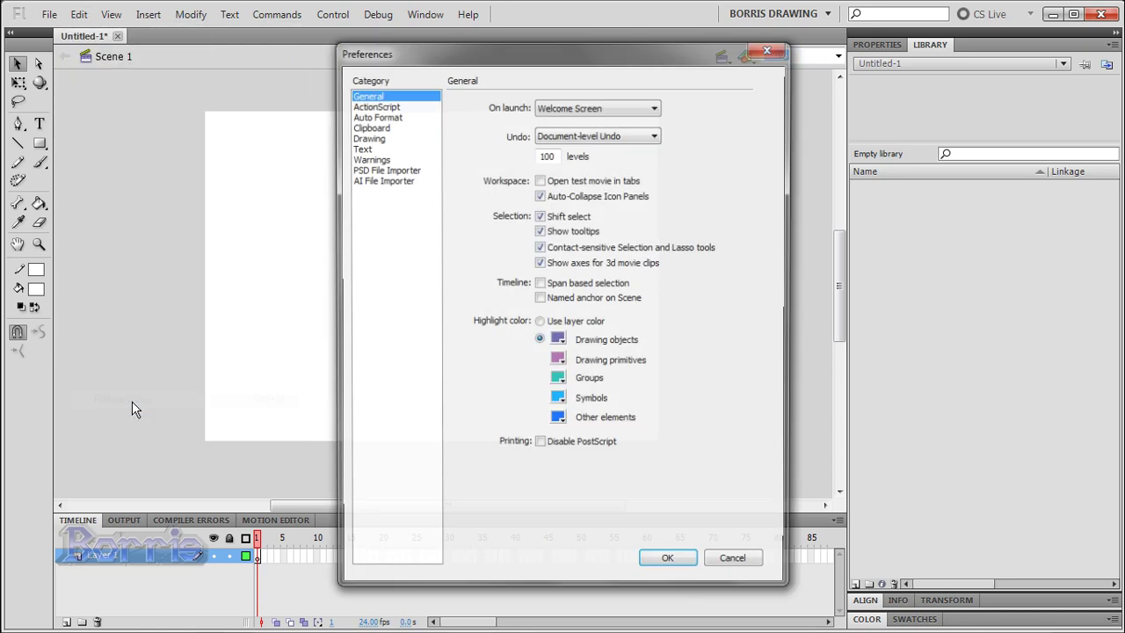
pyautogui.click(386, 106)
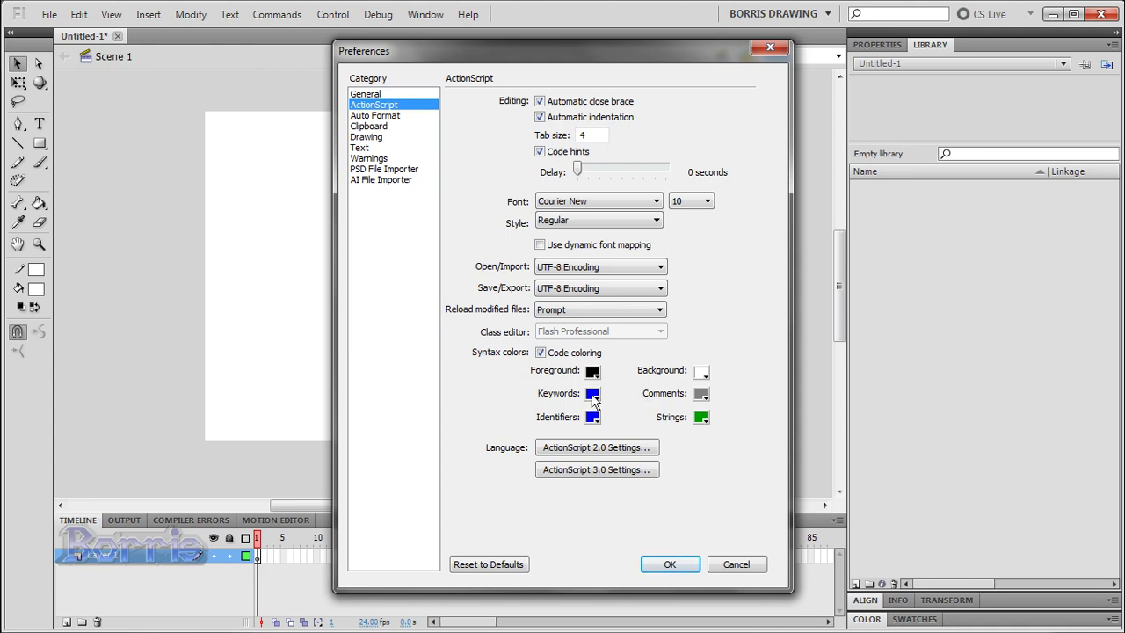
pyautogui.click(594, 397)
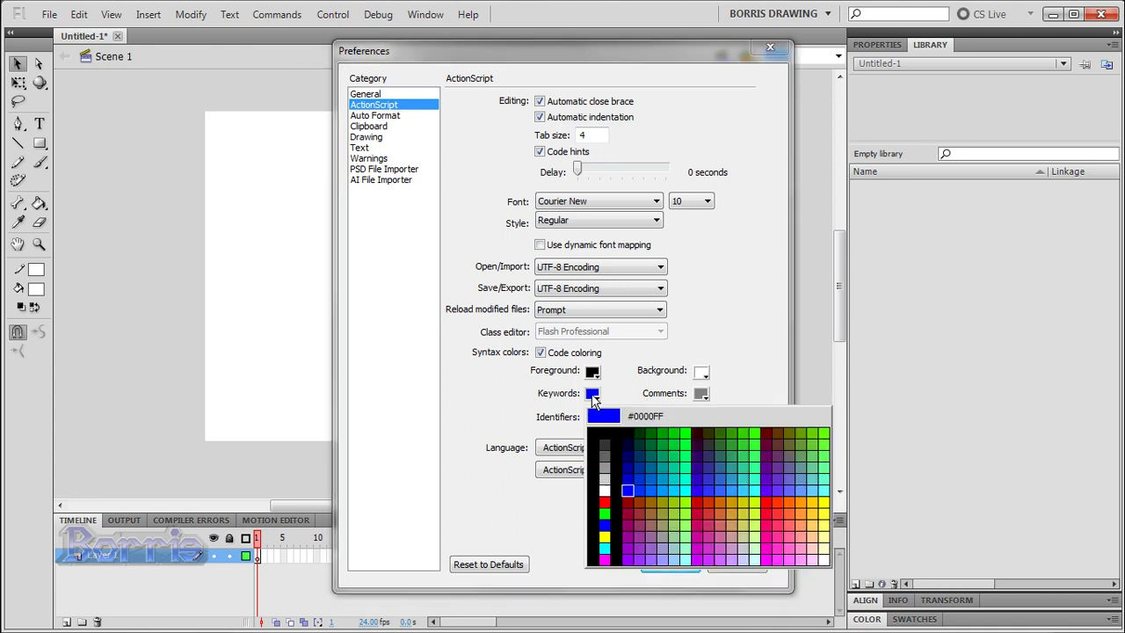
pyautogui.click(606, 555)
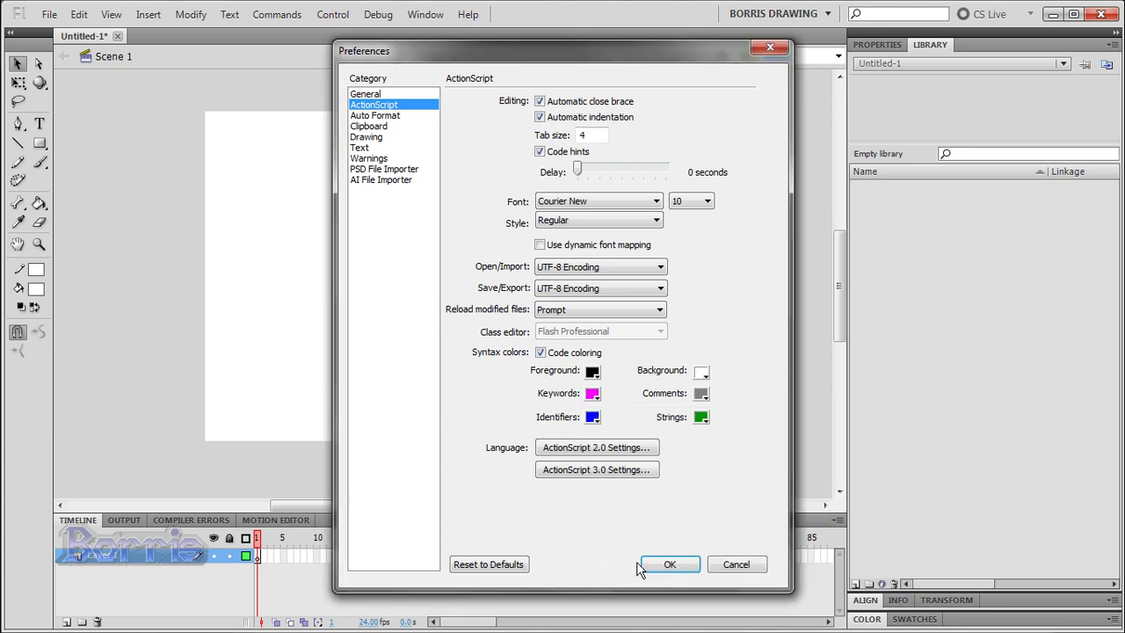
pyautogui.click(678, 566)
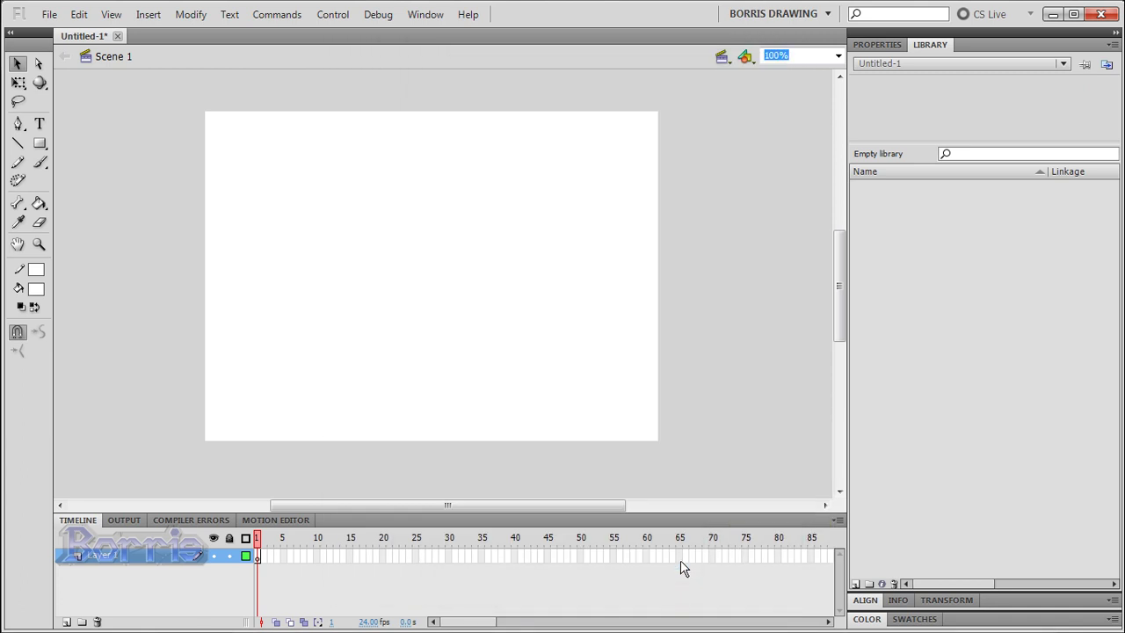
# Step: Open the Actions panel from the Window menu and move it left over the stage
pyautogui.click(421, 14)
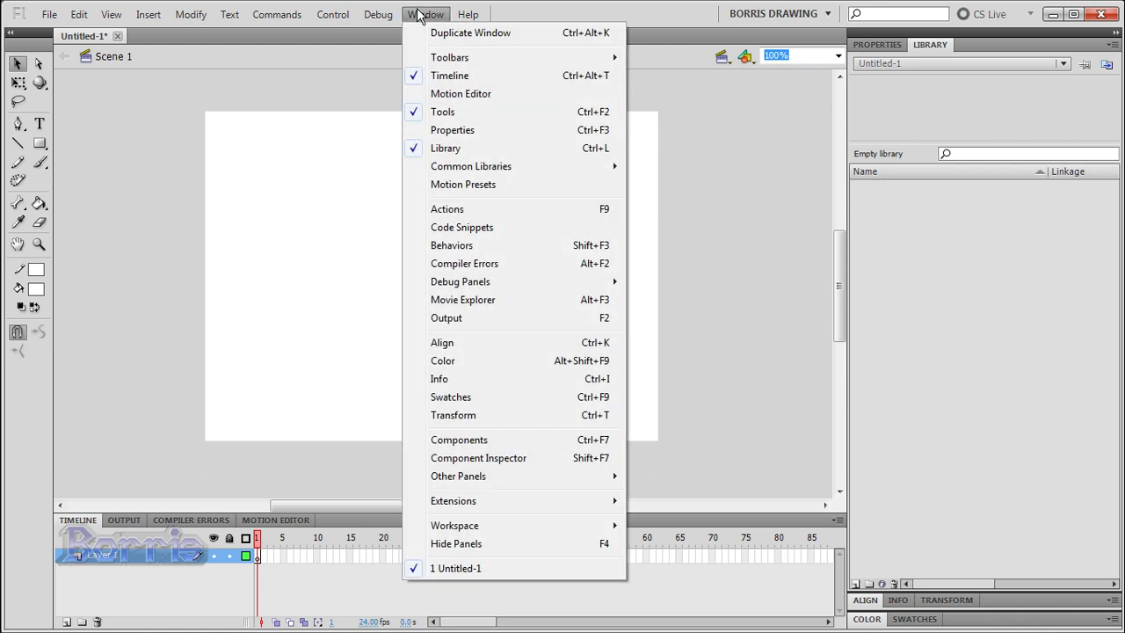
pyautogui.moveTo(484, 290)
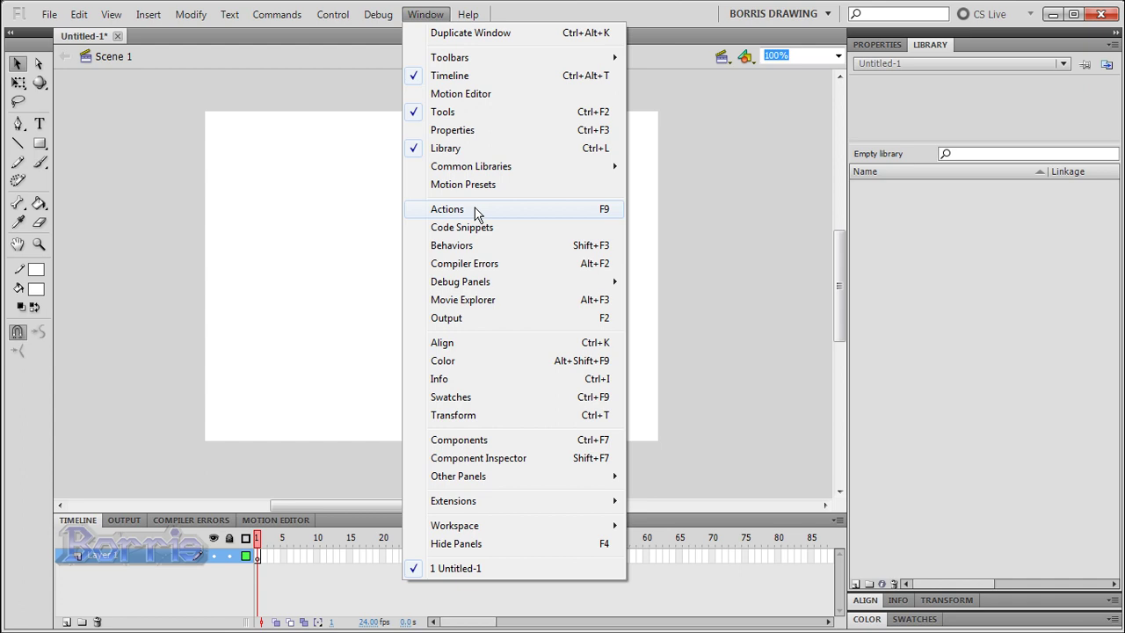
pyautogui.click(477, 214)
pyautogui.moveTo(765, 151); pyautogui.dragTo(289, 87)
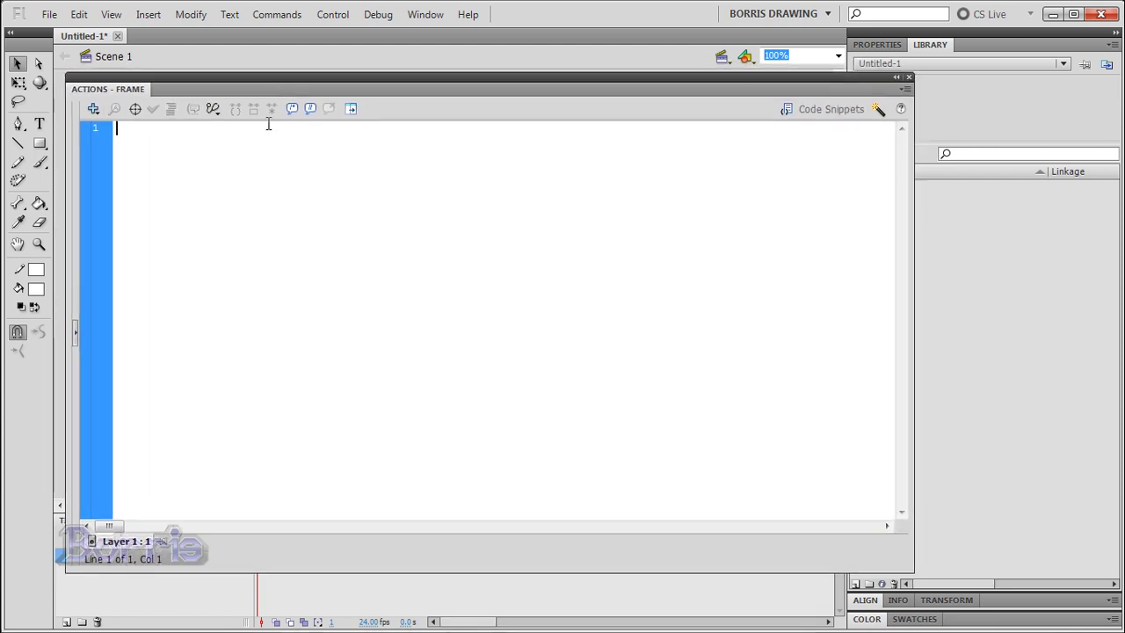
# Step: Type the keyword if on line 1 and briefly select it to see it in magenta
pyautogui.write('if')
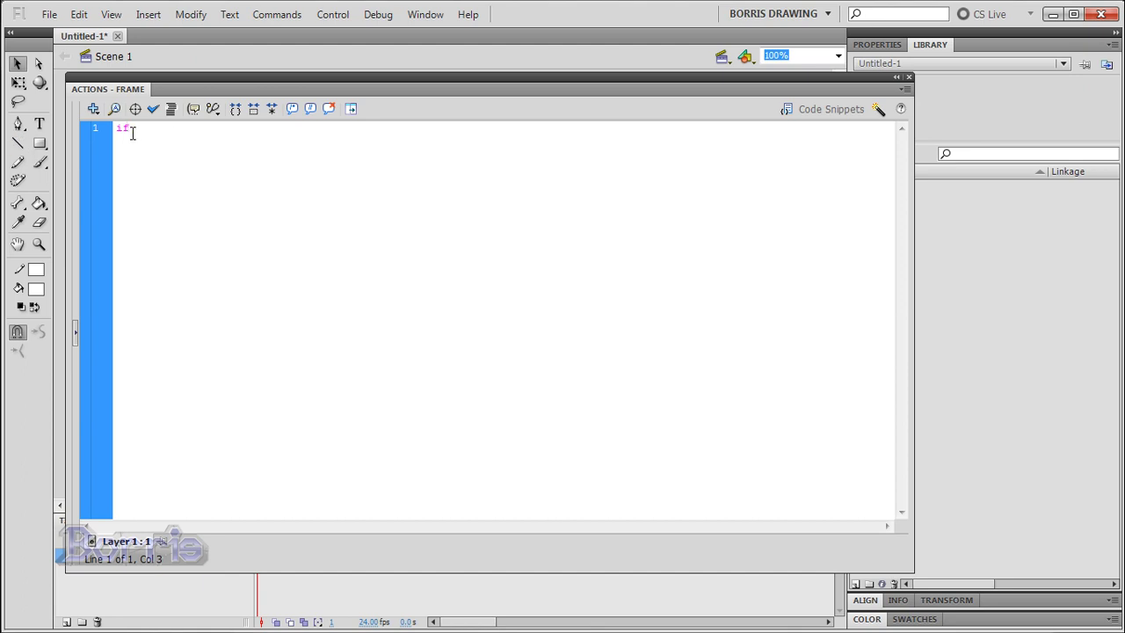
pyautogui.moveTo(137, 131); pyautogui.dragTo(106, 129)
pyautogui.click(148, 133)
# Step: Change the ActionScript Strings colour to red #FF0000, confirm, and return focus to the code
pyautogui.click(79, 15)
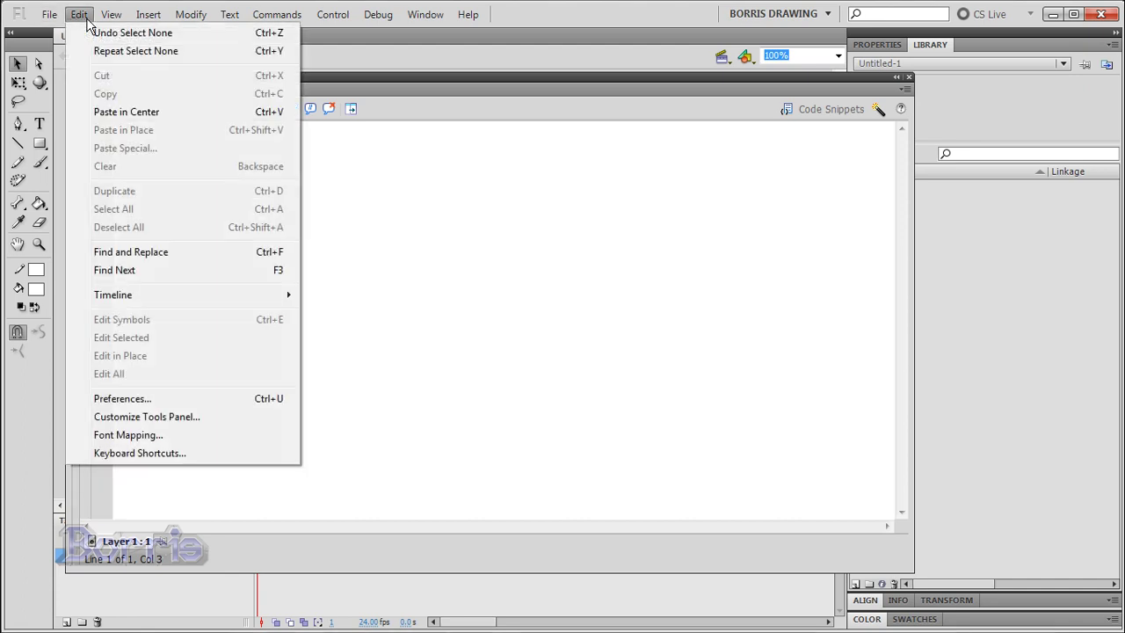
pyautogui.click(162, 398)
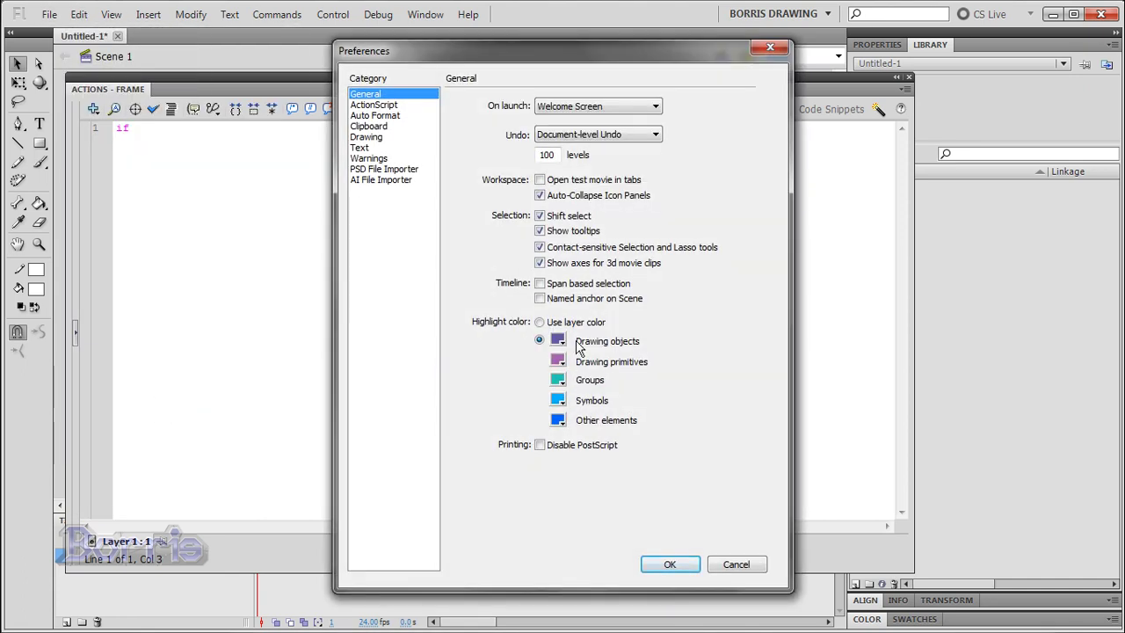
pyautogui.click(426, 107)
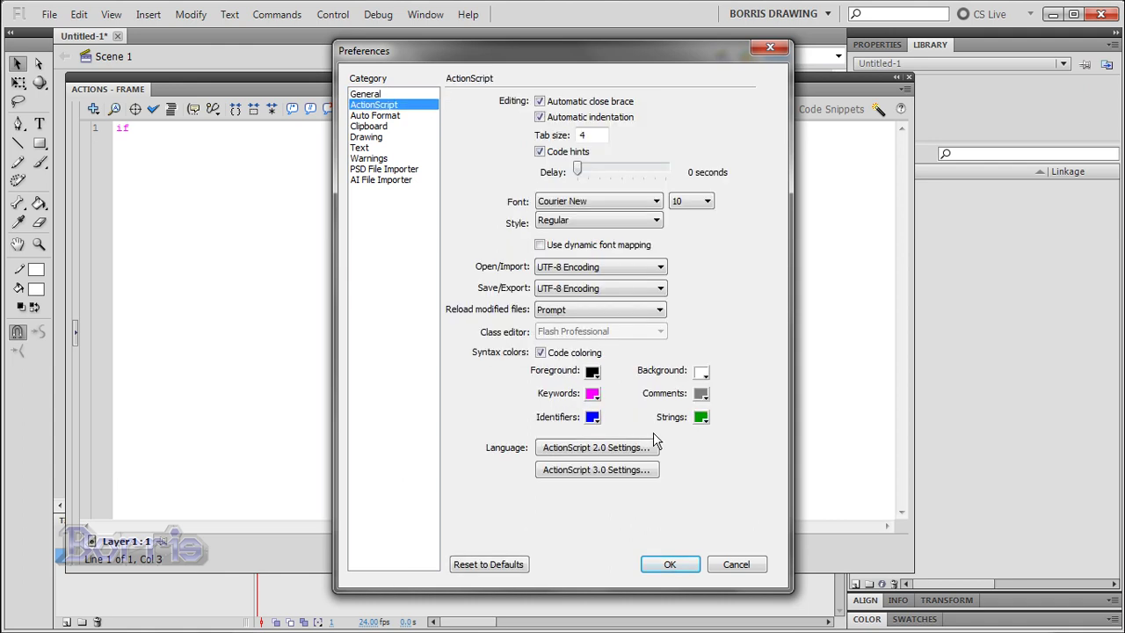
pyautogui.click(703, 419)
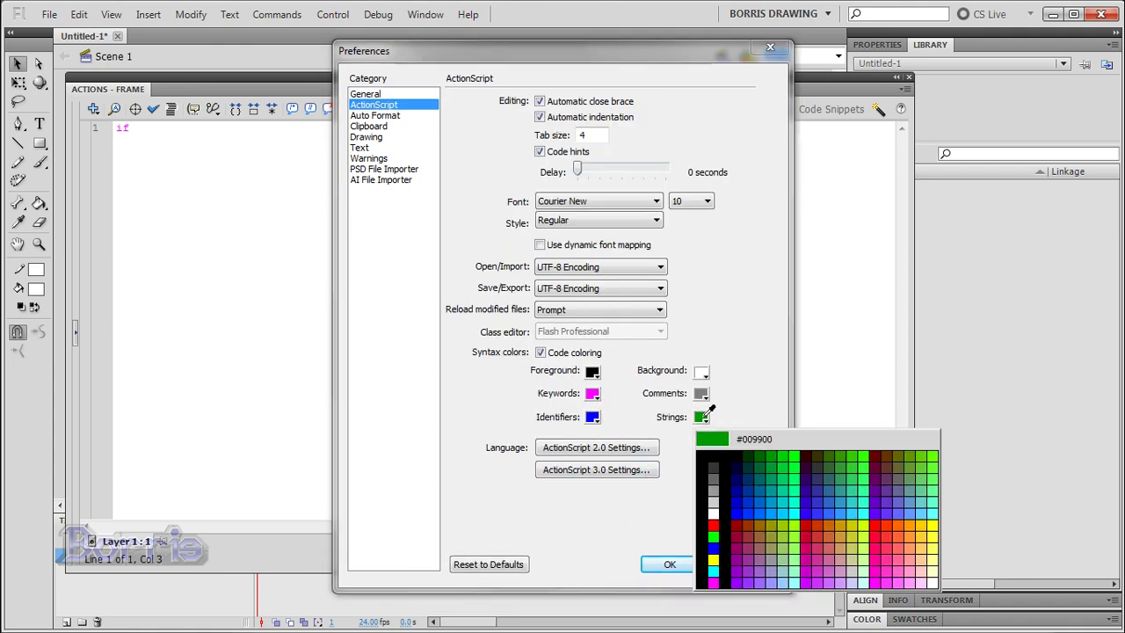
pyautogui.click(713, 526)
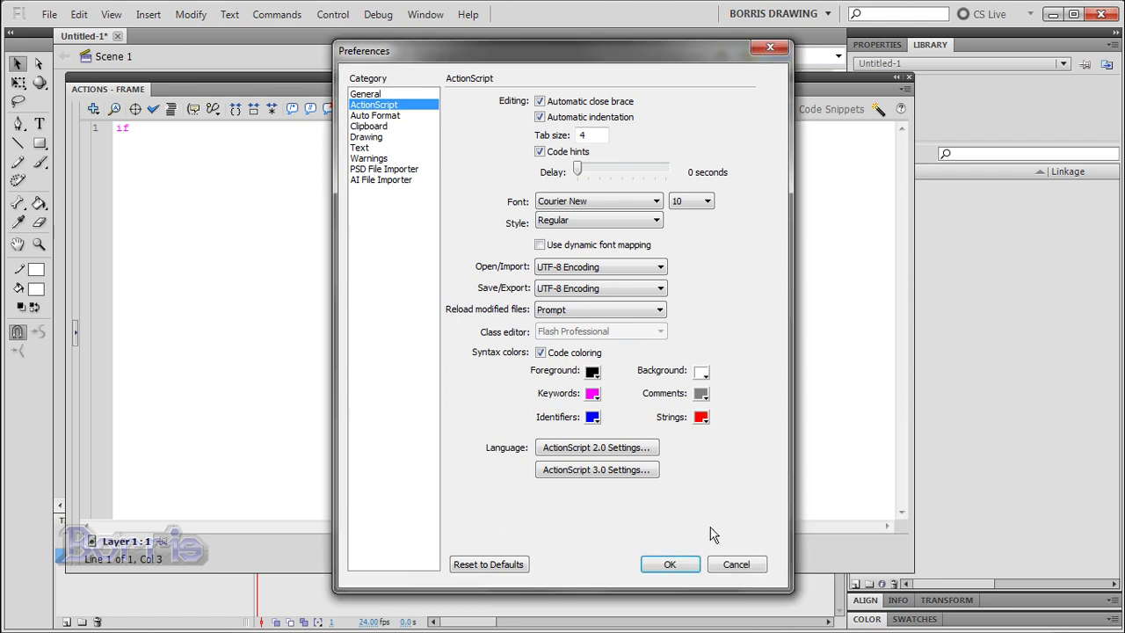
pyautogui.click(670, 567)
pyautogui.click(276, 128)
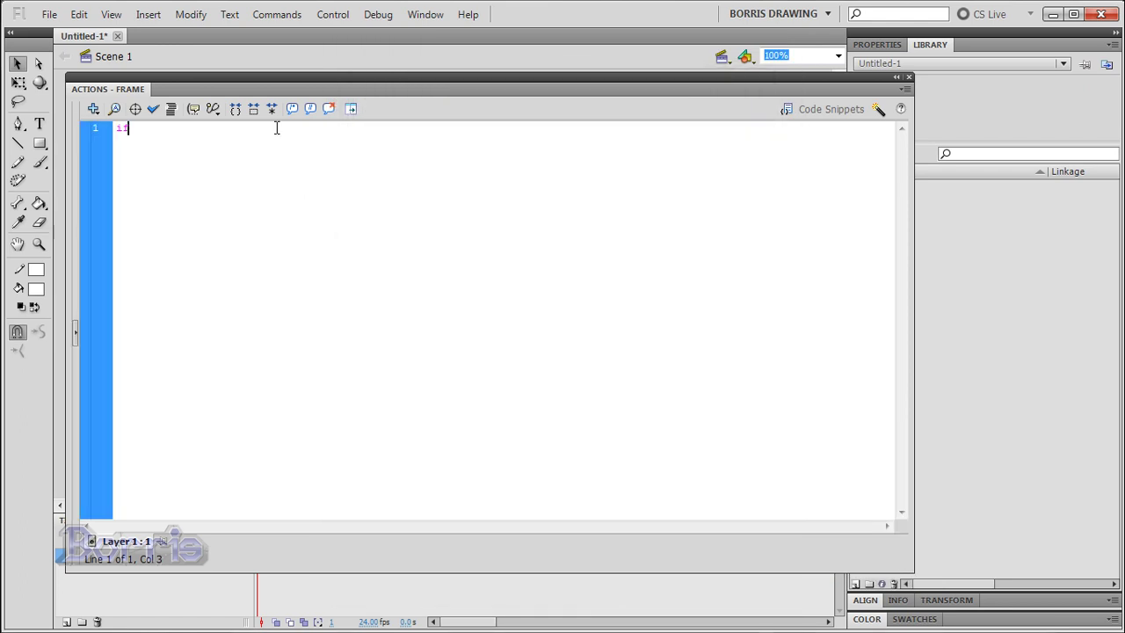
# Step: On a new line below if, type "this is a string and select the whole line
pyautogui.press('Return')
pyautogui.write('var new')
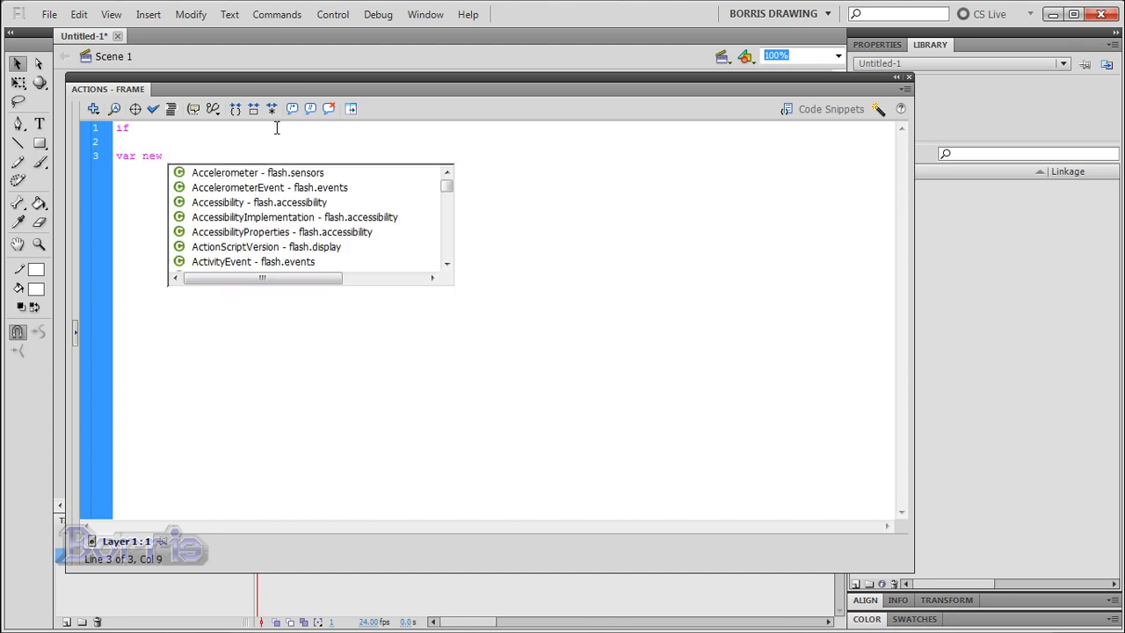
pyautogui.press('BackSpace')
pyautogui.press('BackSpace')
pyautogui.press('BackSpace')
pyautogui.press('BackSpace')
pyautogui.press('BackSpace')
pyautogui.press('BackSpace')
pyautogui.press('BackSpace')
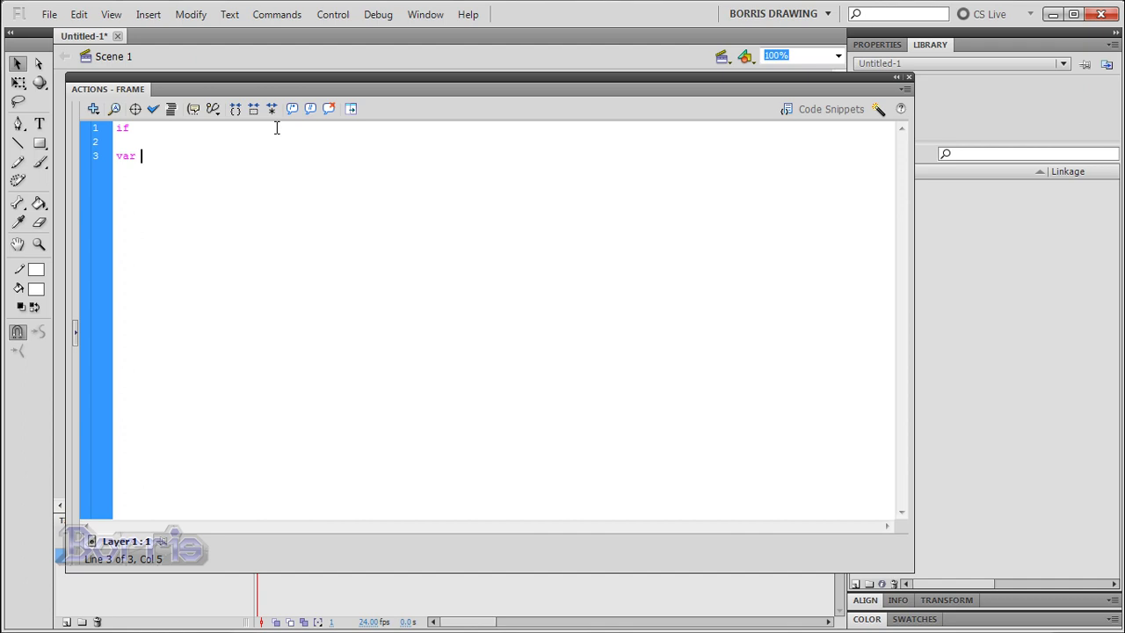
pyautogui.write('"this is a string')
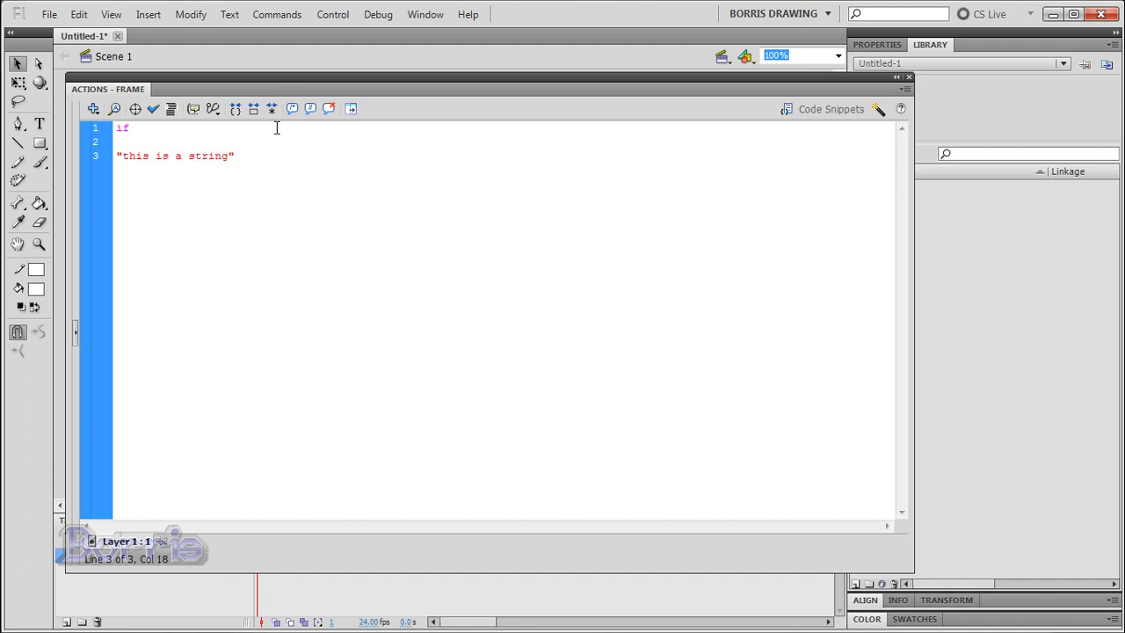
pyautogui.hotkey('shift', 'Home')
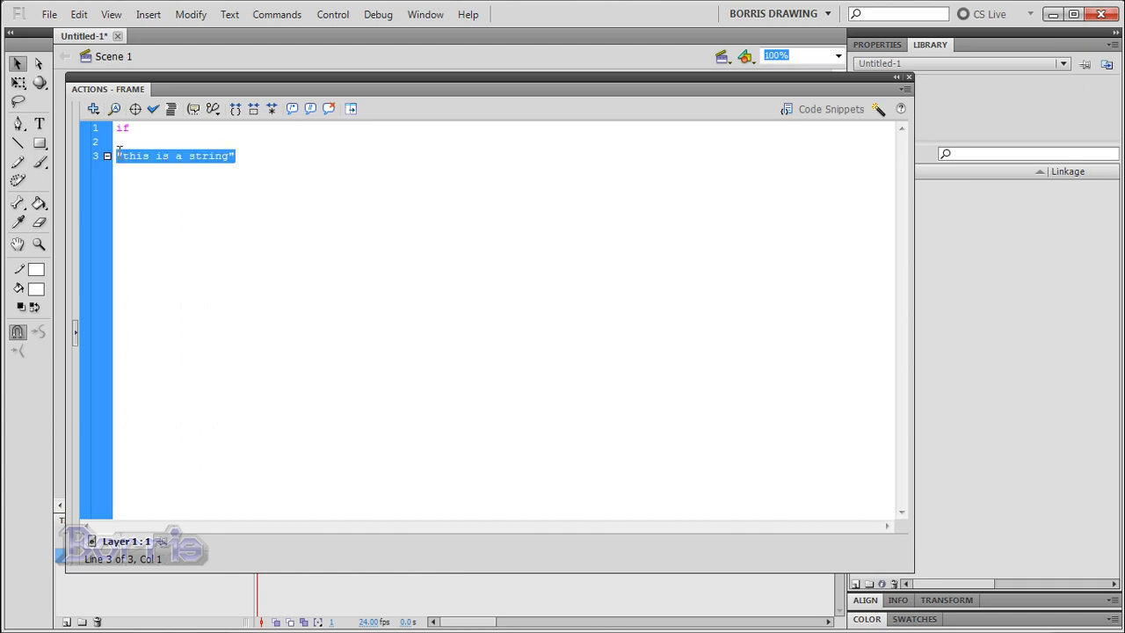
pyautogui.click(78, 14)
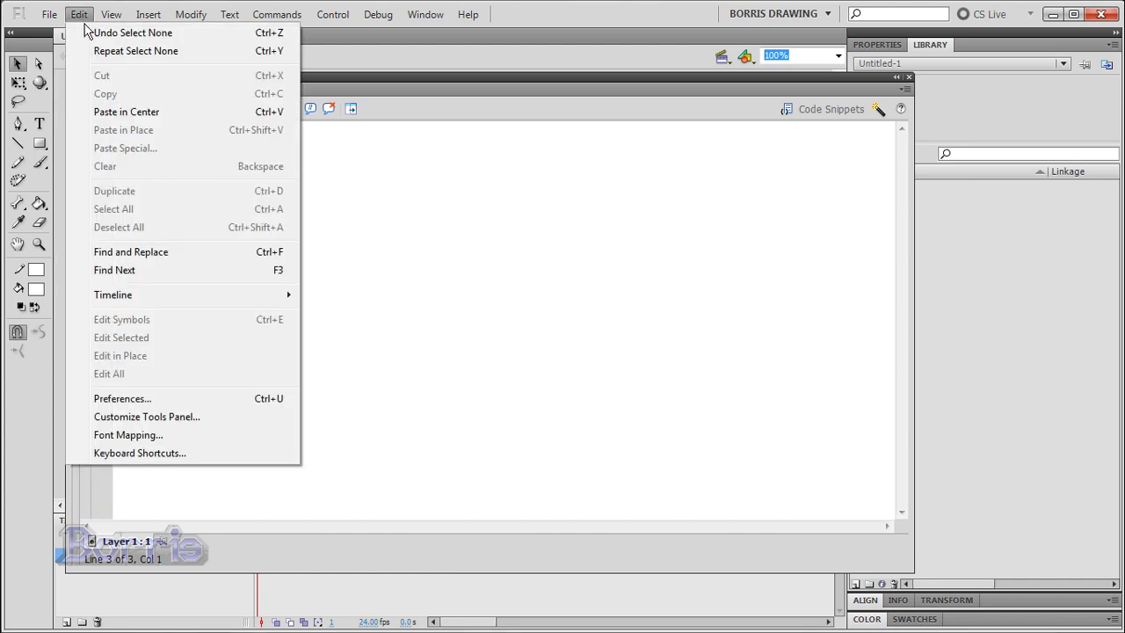
pyautogui.click(147, 400)
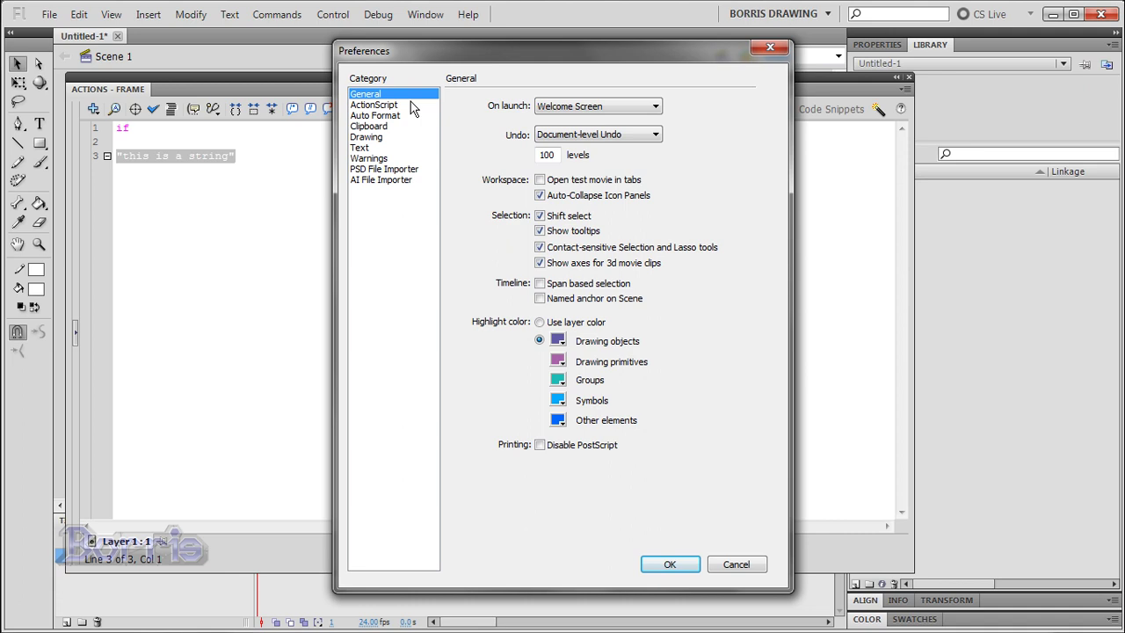
pyautogui.click(411, 105)
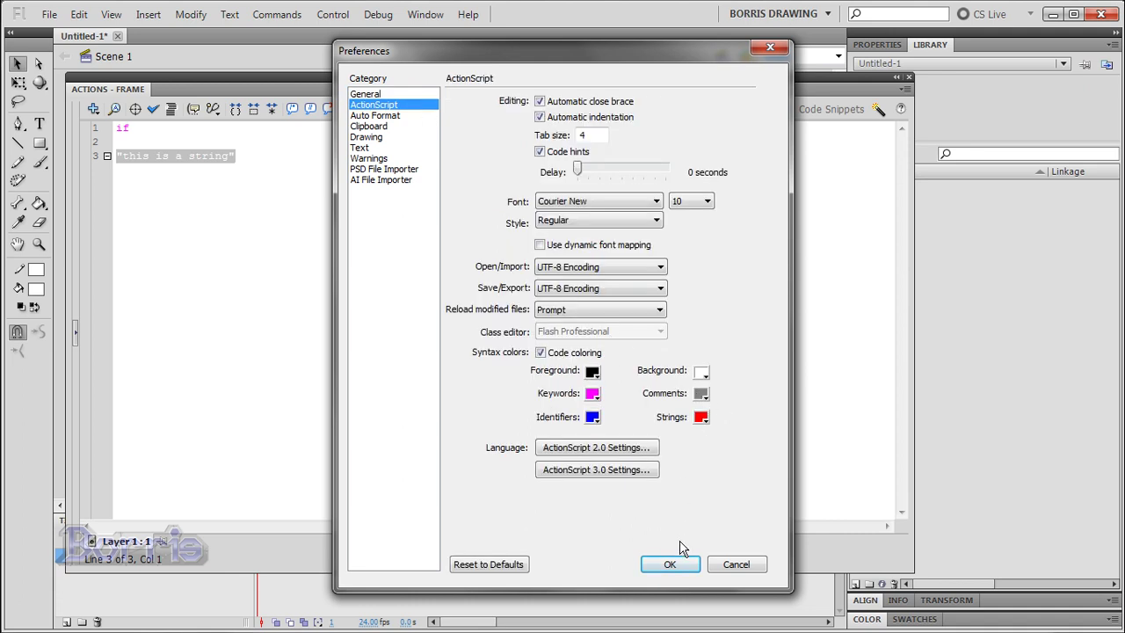
pyautogui.click(770, 47)
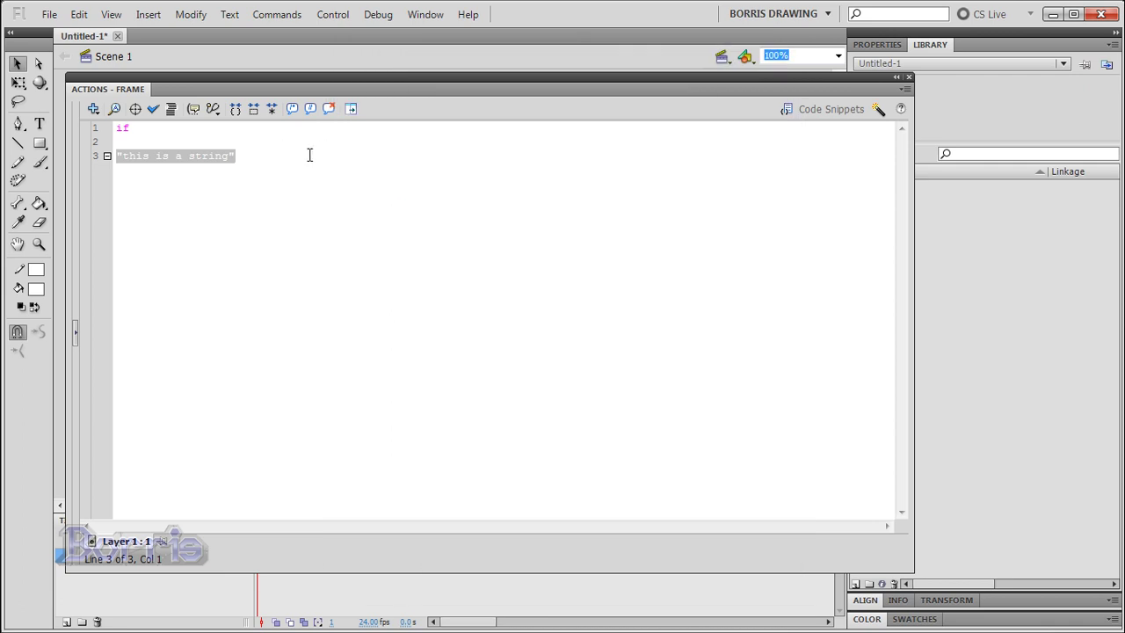
# Step: Below the string, add a comment reading 'nasnclksanclskajcn' and begin a new block-comment line
pyautogui.click(309, 156)
pyautogui.press('Return')
pyautogui.press('Return')
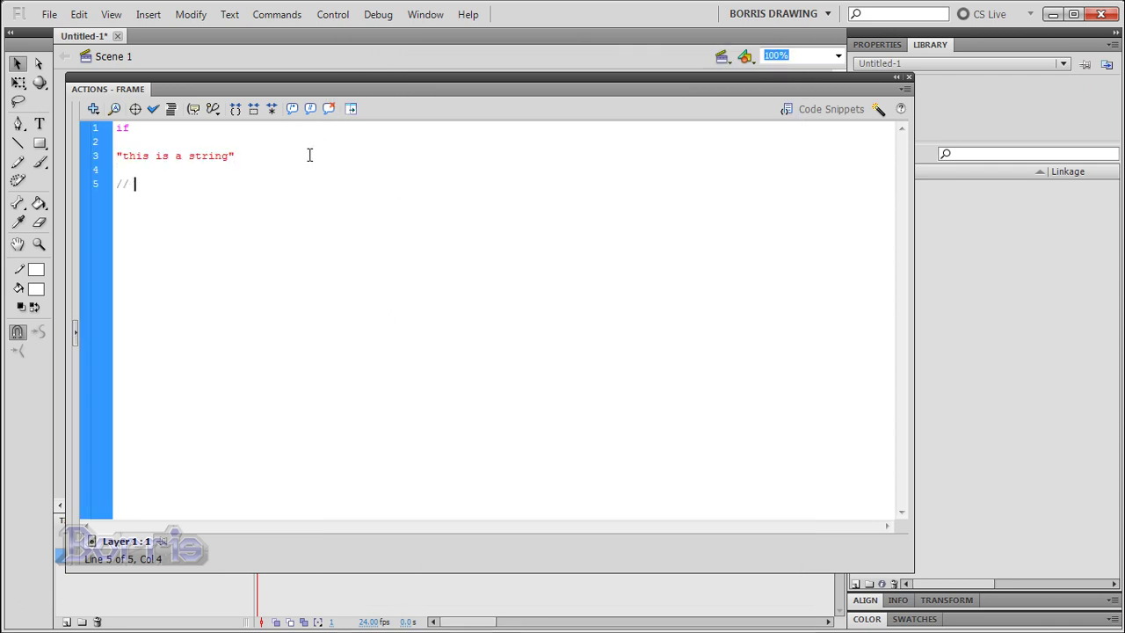
pyautogui.write('nasnclksanclskajcnsaksc')
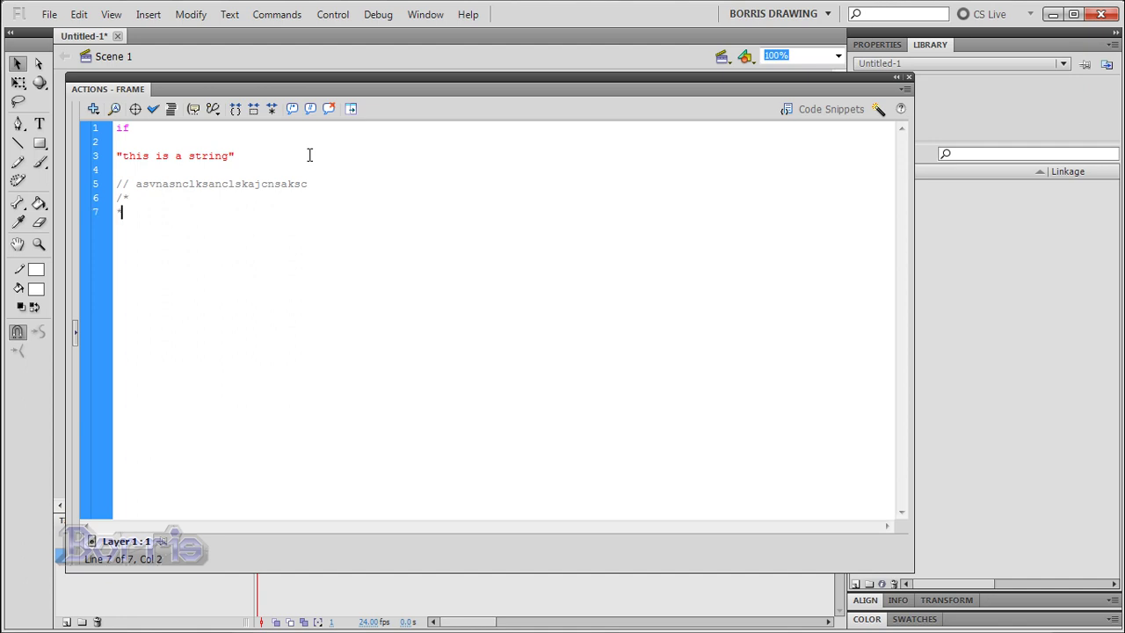
pyautogui.press('Return')
# Step: Fill the block comment with three lines: 'albscidbasldc', 'asclns;kjdc' and 'aslcn;sknc;kasncklnas'
pyautogui.write('albscidbasldc')
pyautogui.press('Return')
pyautogui.write('asclns;kjdc')
pyautogui.press('Return')
pyautogui.write('aslcn;sk')
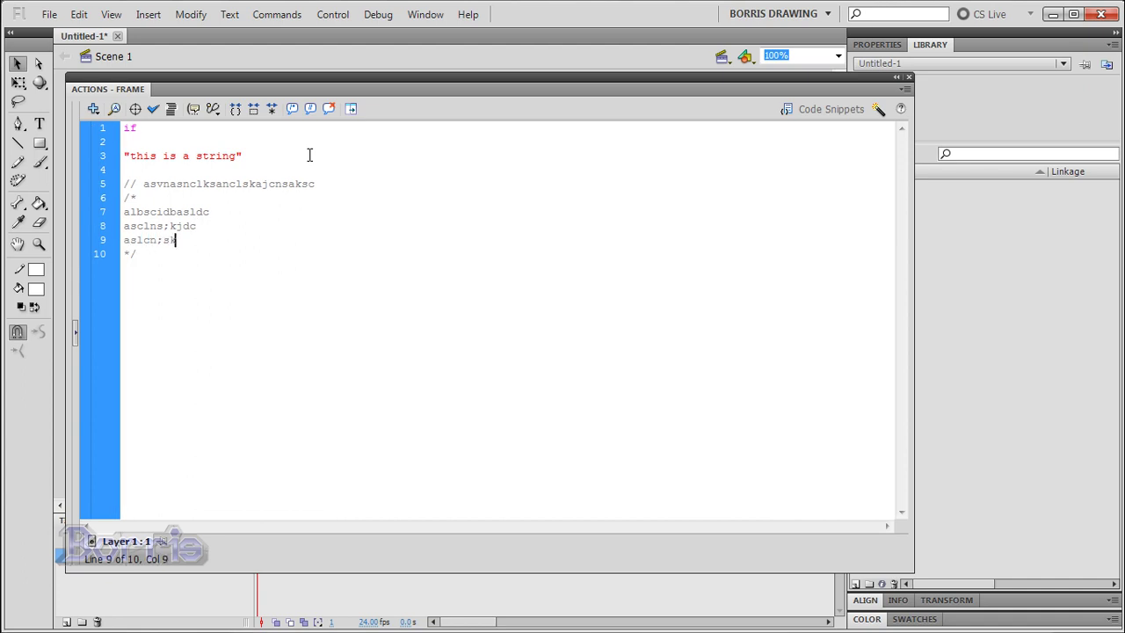
pyautogui.write('nc;kasncklnas')
# Step: Set the ActionScript Comments colour to cyan in Preferences and confirm with OK
pyautogui.click(79, 15)
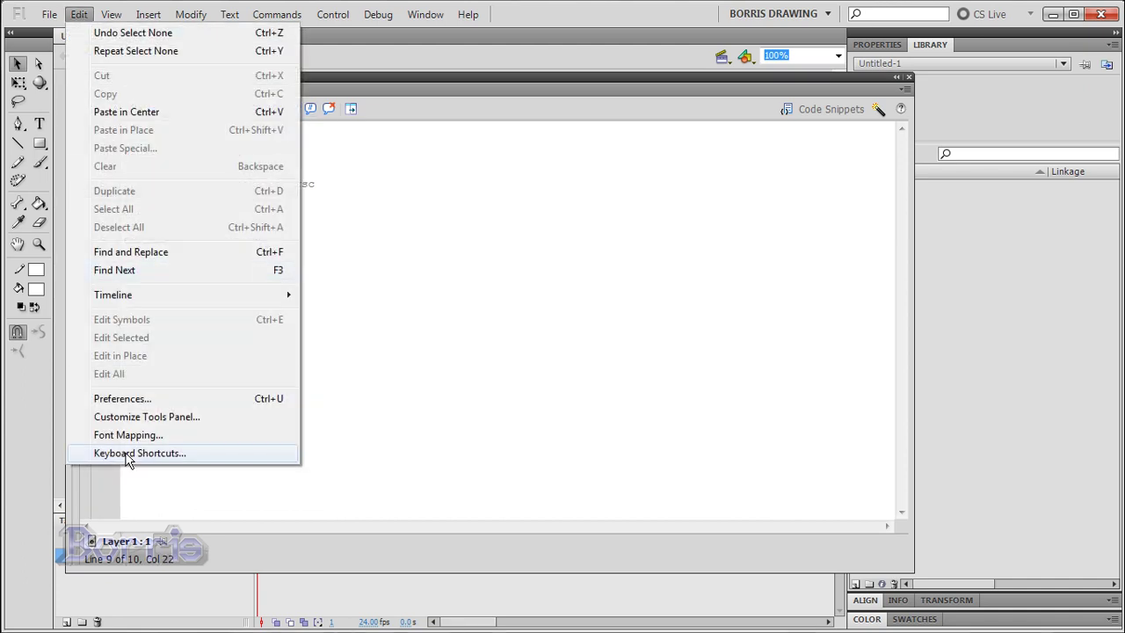
pyautogui.click(138, 398)
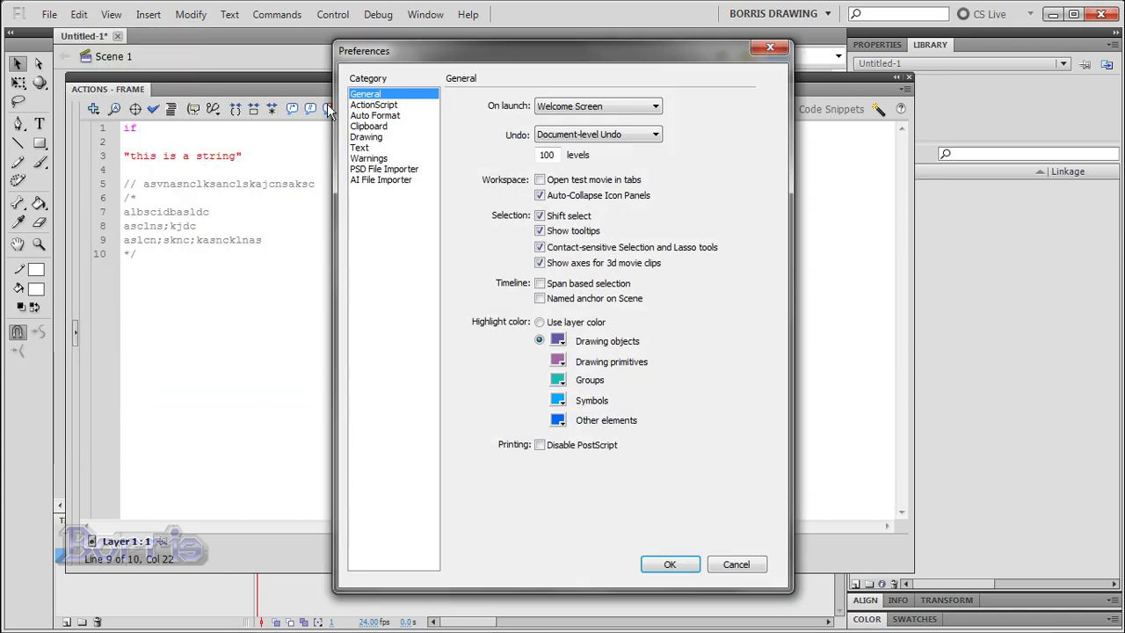
pyautogui.click(374, 106)
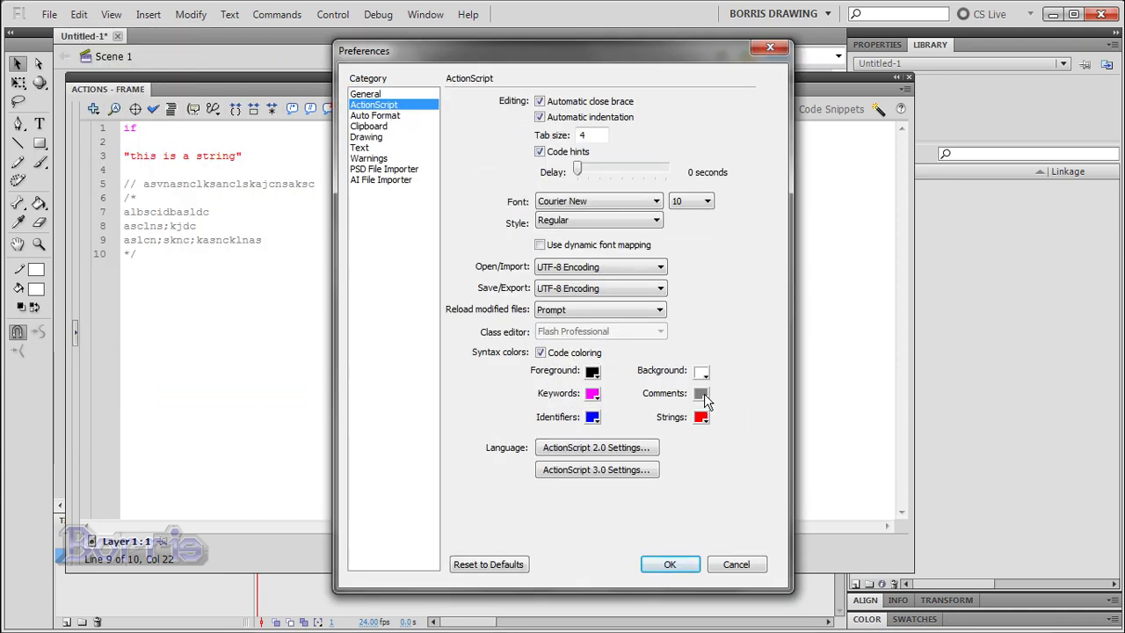
pyautogui.click(703, 395)
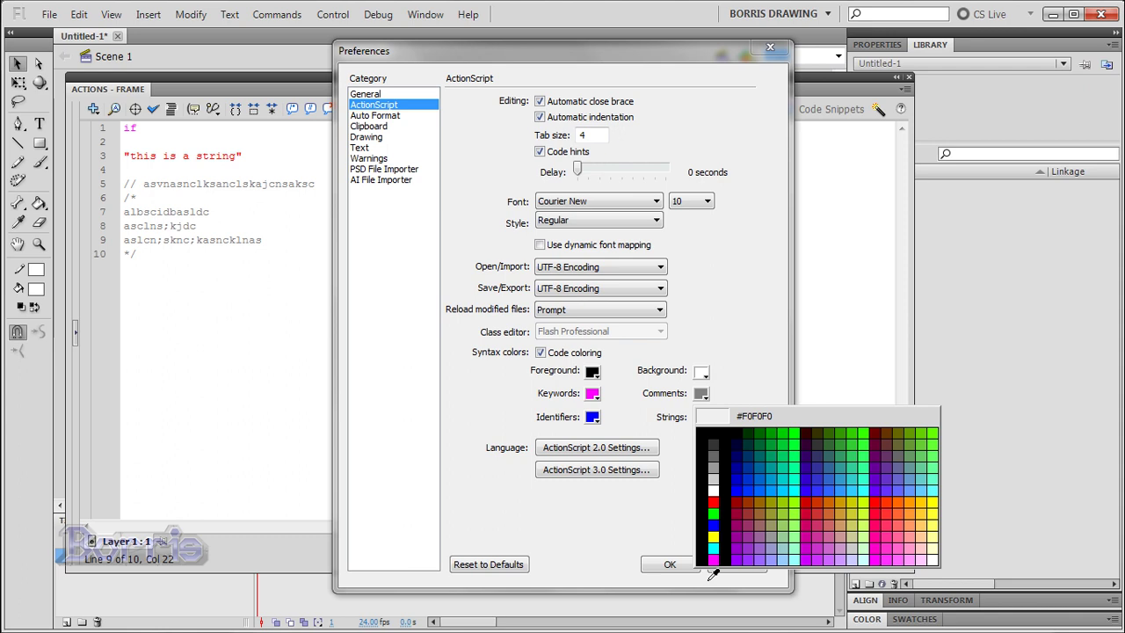
pyautogui.click(715, 545)
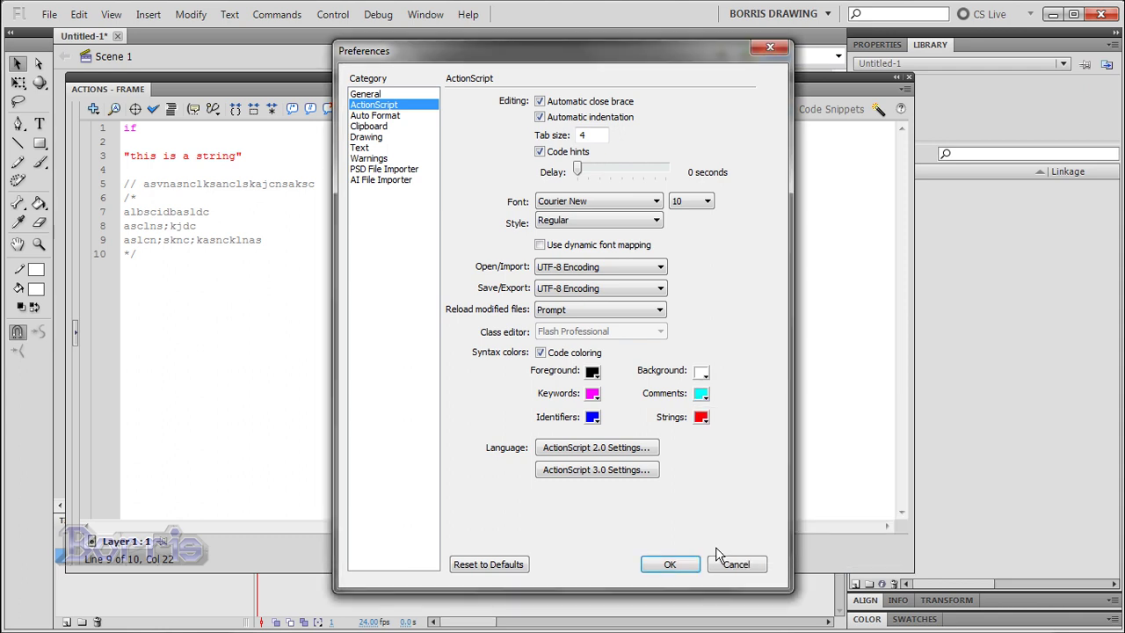
pyautogui.click(670, 564)
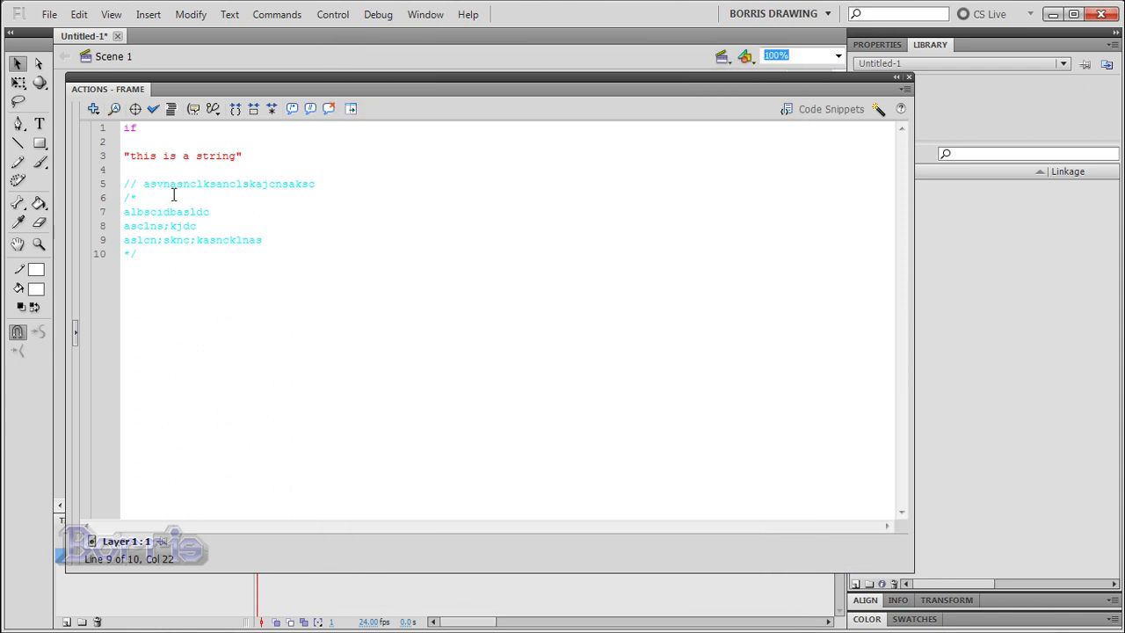
# Step: Select lines 7–9, then all the code, to inspect the cyan comments, then deselect
pyautogui.moveTo(282, 240); pyautogui.dragTo(219, 212)
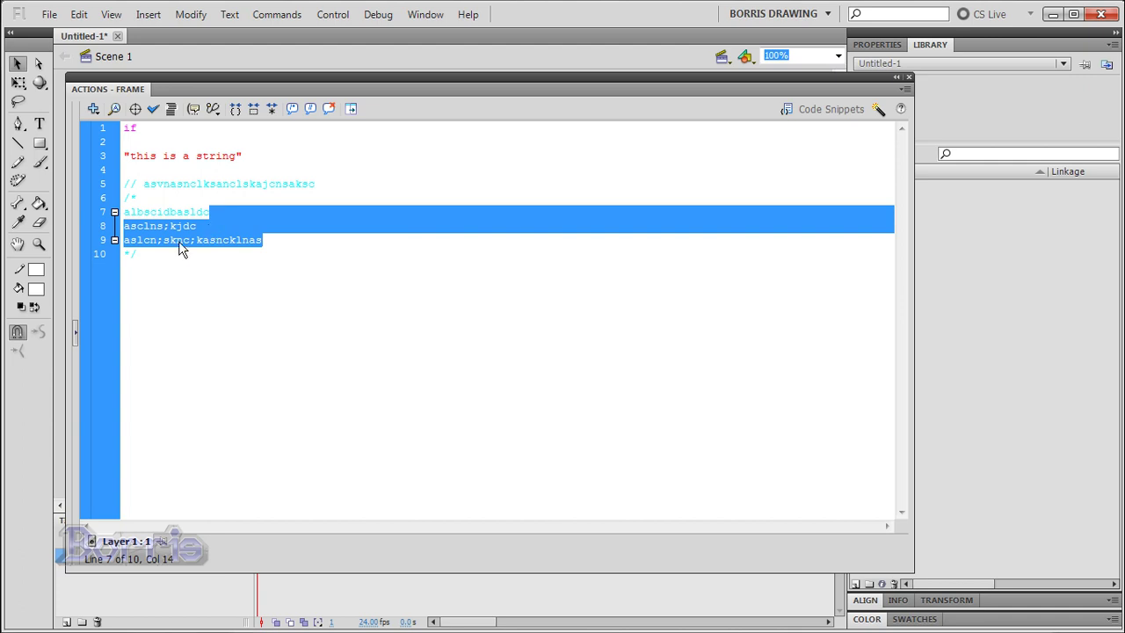
pyautogui.moveTo(181, 254); pyautogui.dragTo(131, 127)
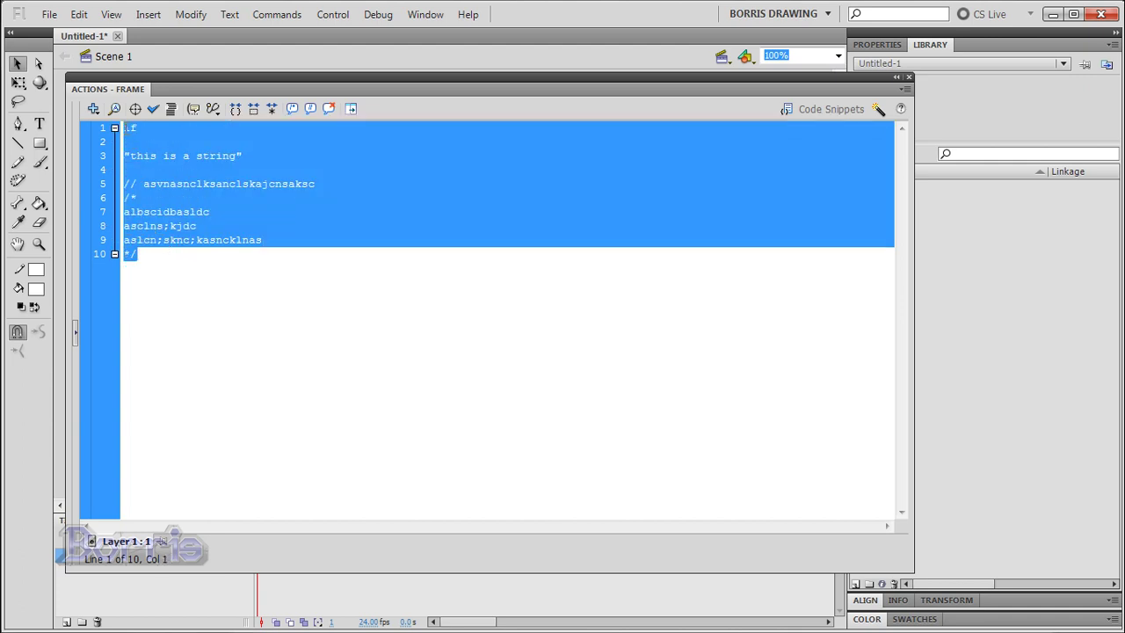
pyautogui.click(155, 260)
pyautogui.click(79, 14)
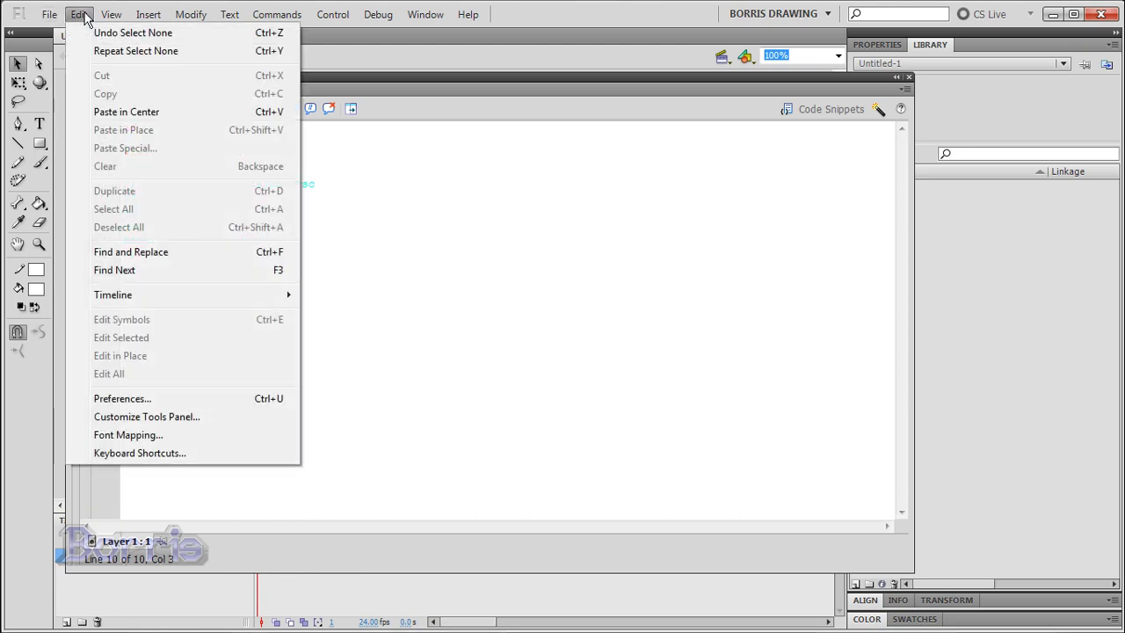
# Step: Change the ActionScript code font from Courier New to Arial in Preferences
pyautogui.click(123, 398)
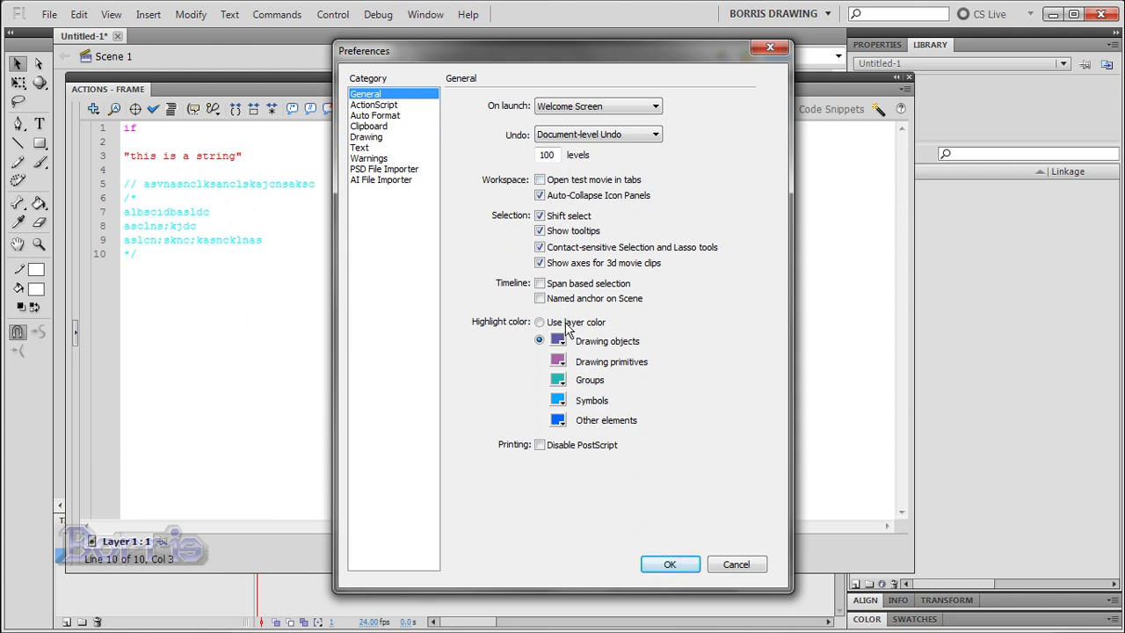
pyautogui.click(384, 107)
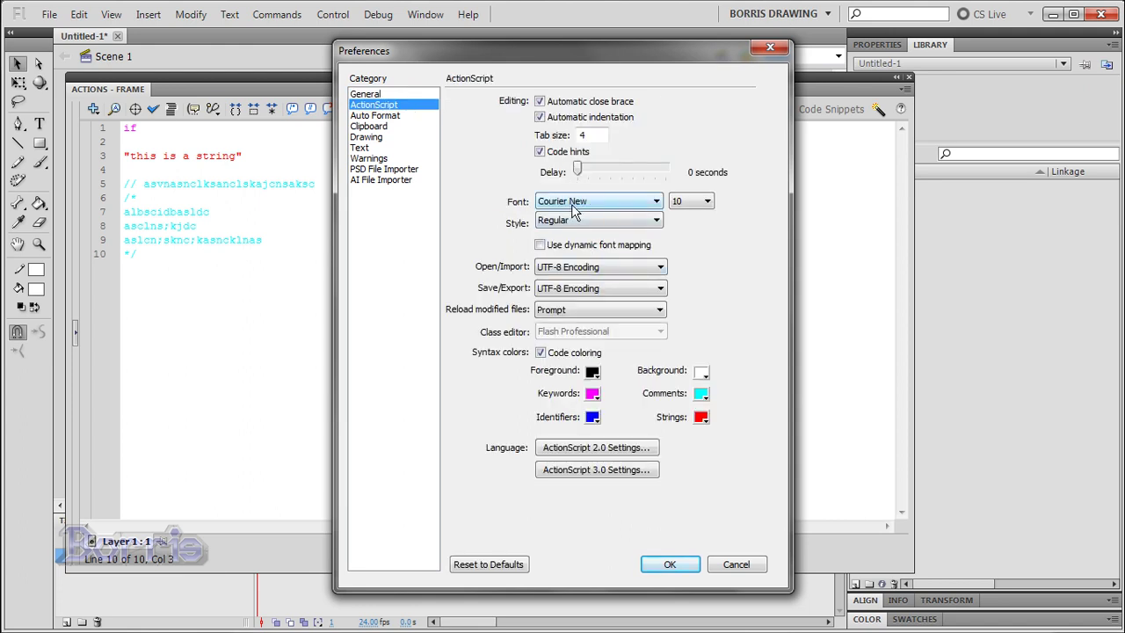
pyautogui.click(573, 204)
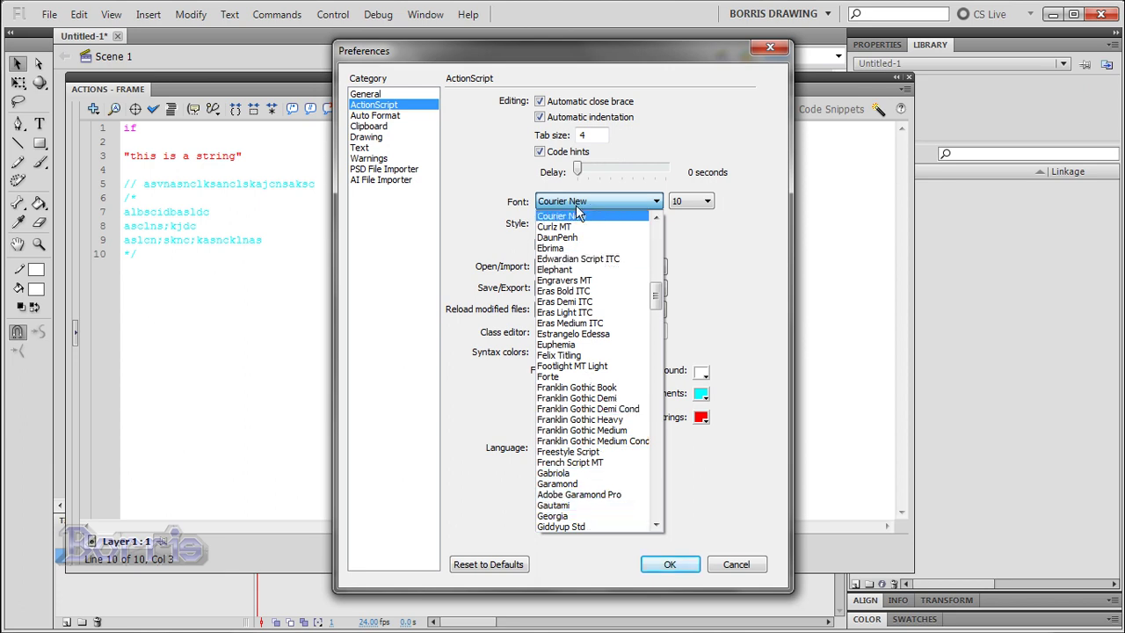
pyautogui.scroll(3, 578, 233)
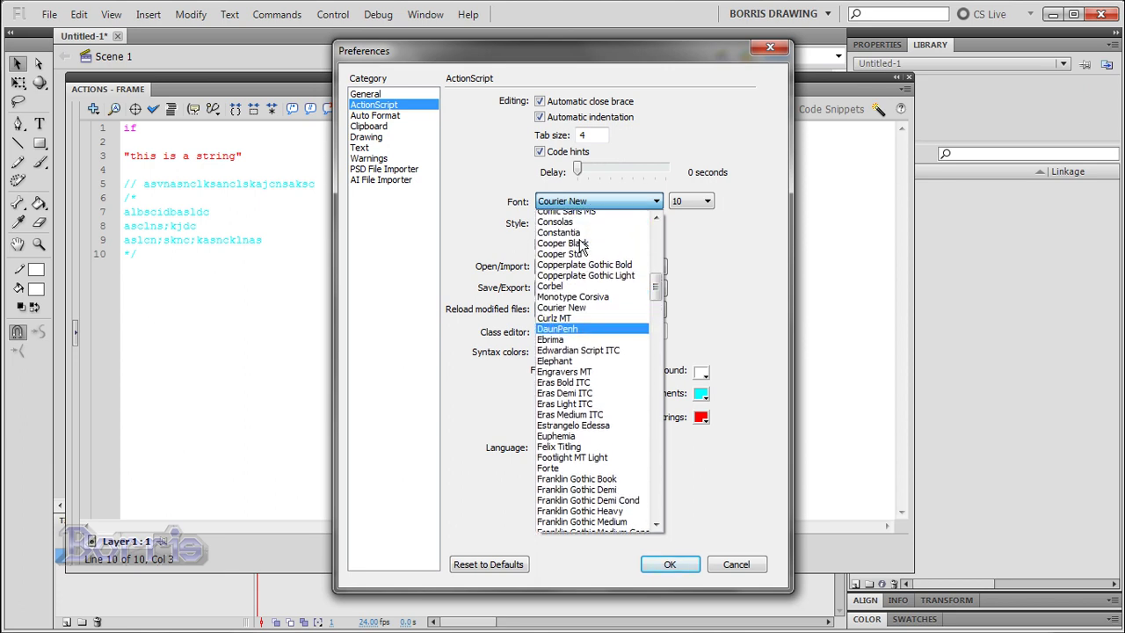
pyautogui.scroll(9, 615, 260)
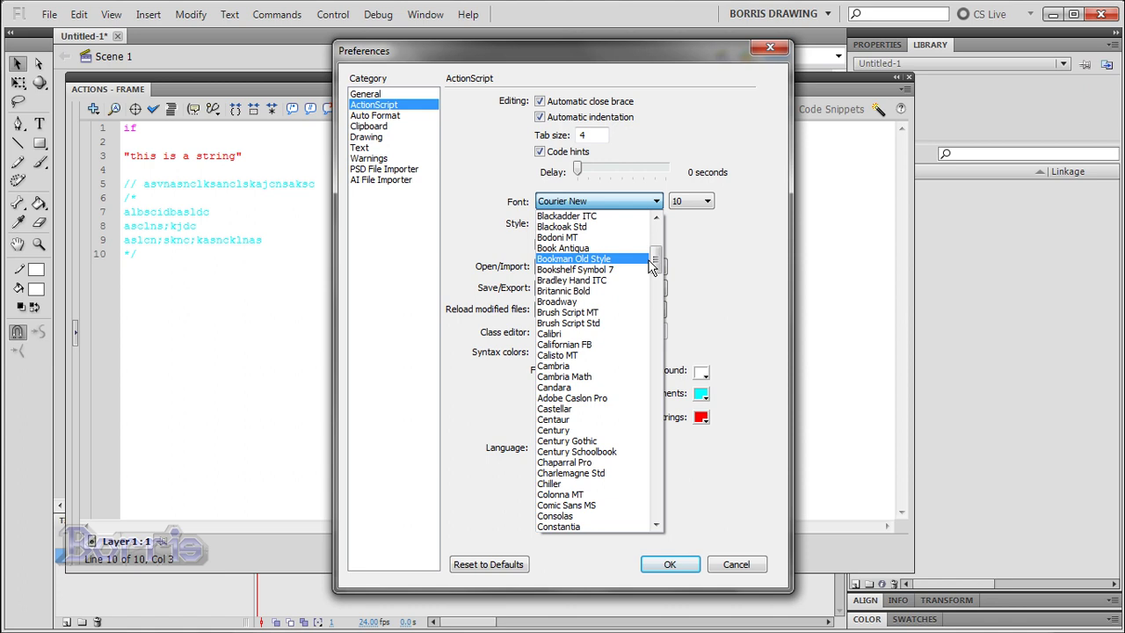
pyautogui.moveTo(650, 263); pyautogui.dragTo(653, 232)
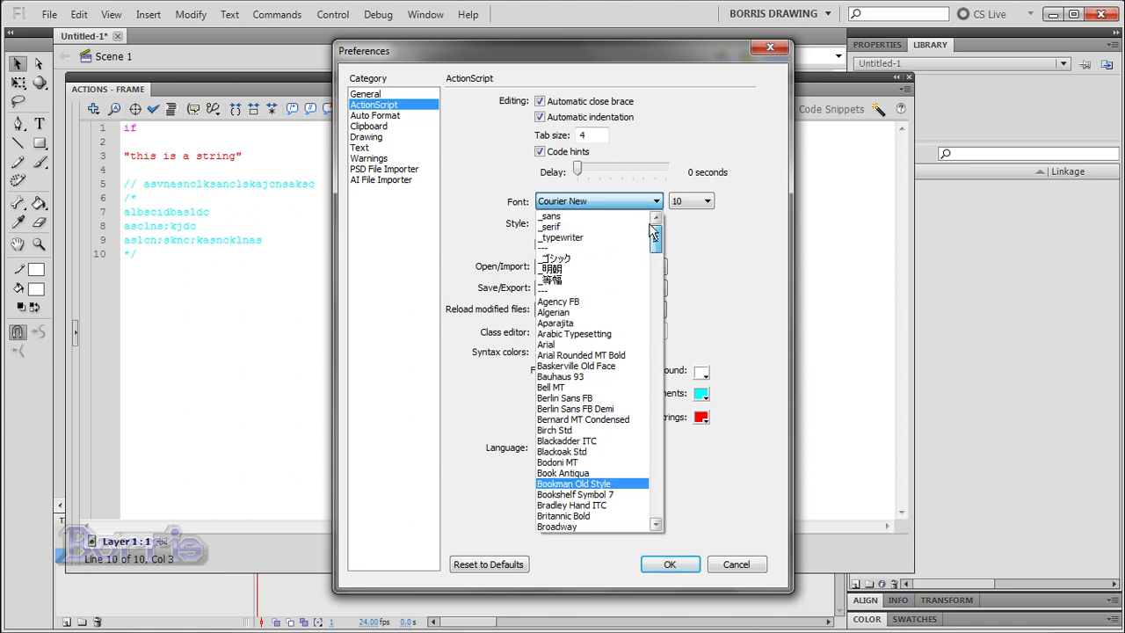
pyautogui.click(594, 344)
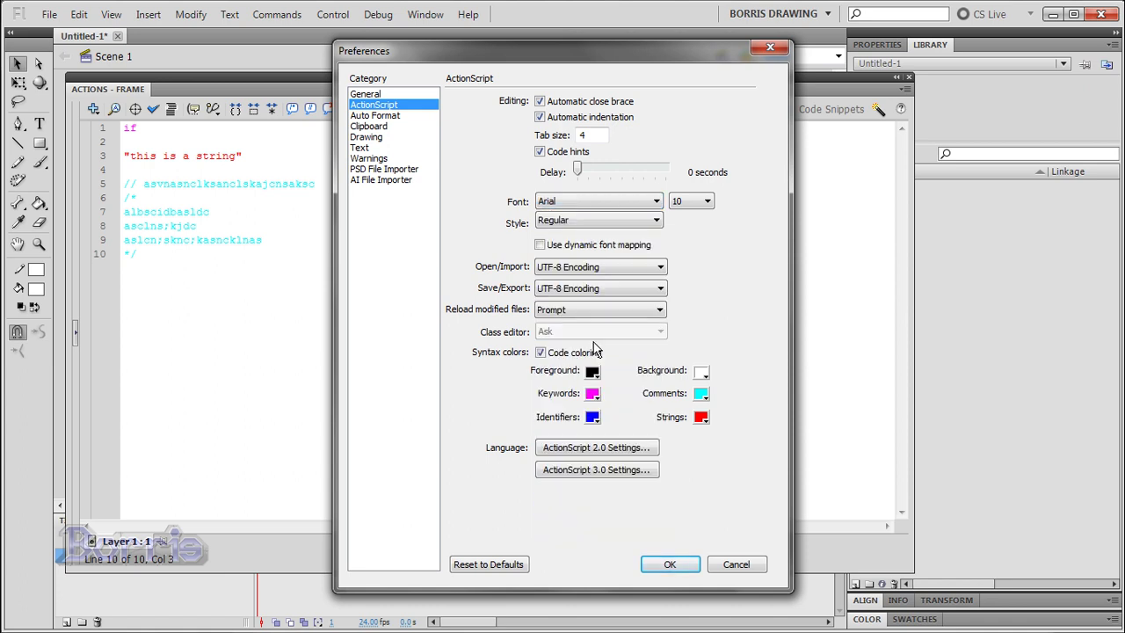
# Step: Apply Arial, then type sample text 'asnckjsanlkvcasnlkjc casc ishdci sv ias' at the end of the code
pyautogui.click(669, 564)
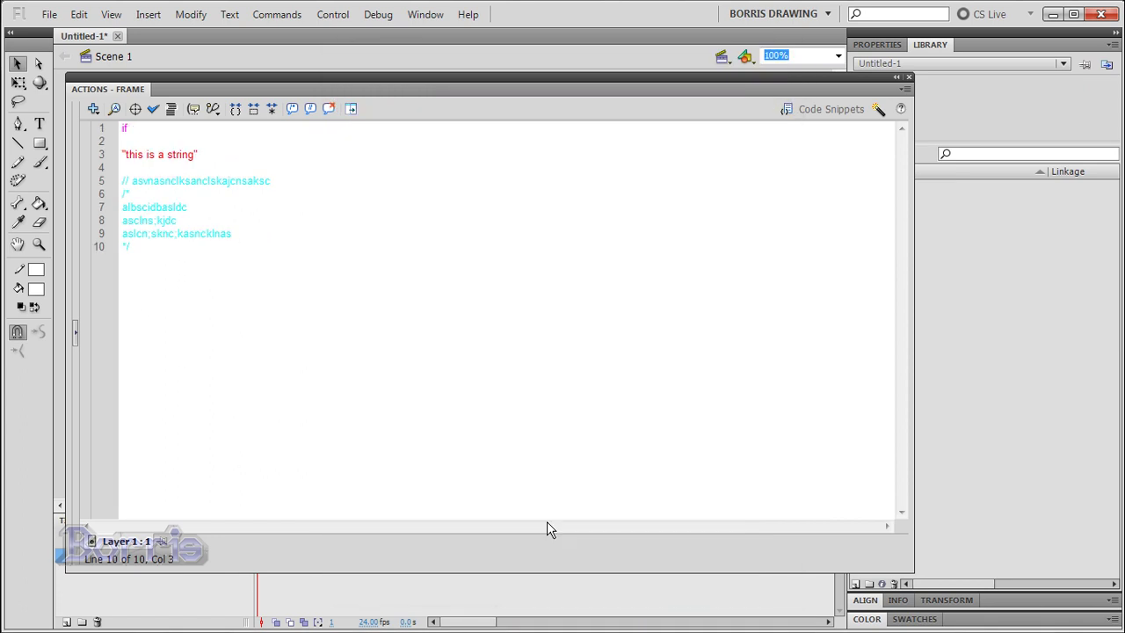
pyautogui.click(200, 252)
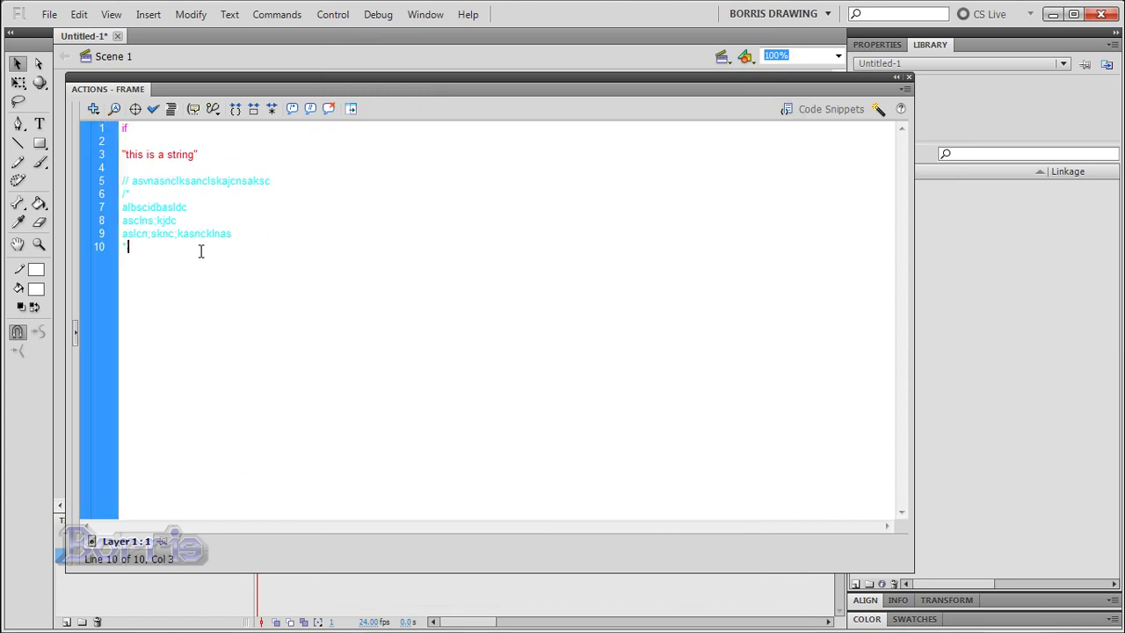
pyautogui.write('asnckjsanlkvcasnlkjc casc ishdci')
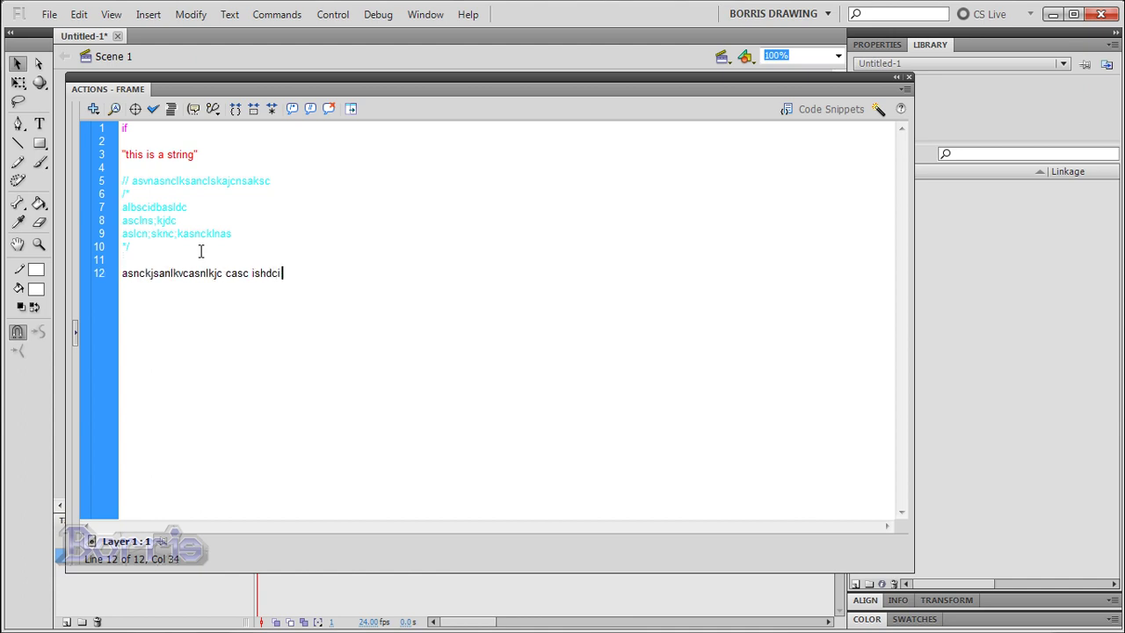
pyautogui.write(' sv iasuvh iau')
pyautogui.click(51, 15)
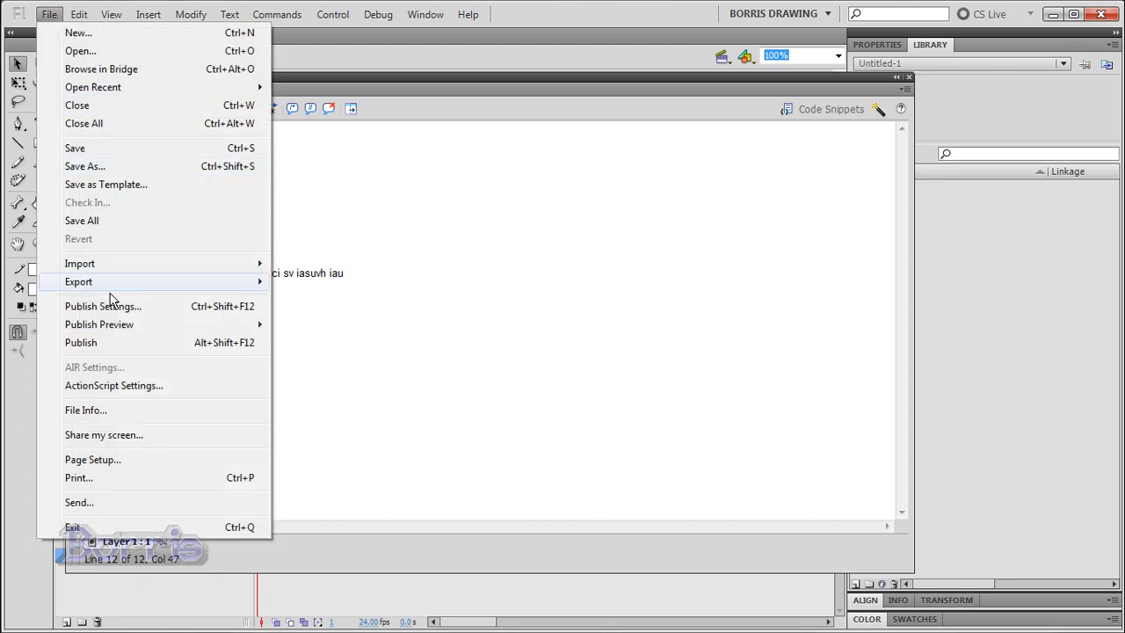
# Step: In the ActionScript preferences, check the code font size and style, keeping 10 and Regular
pyautogui.moveTo(77, 15)
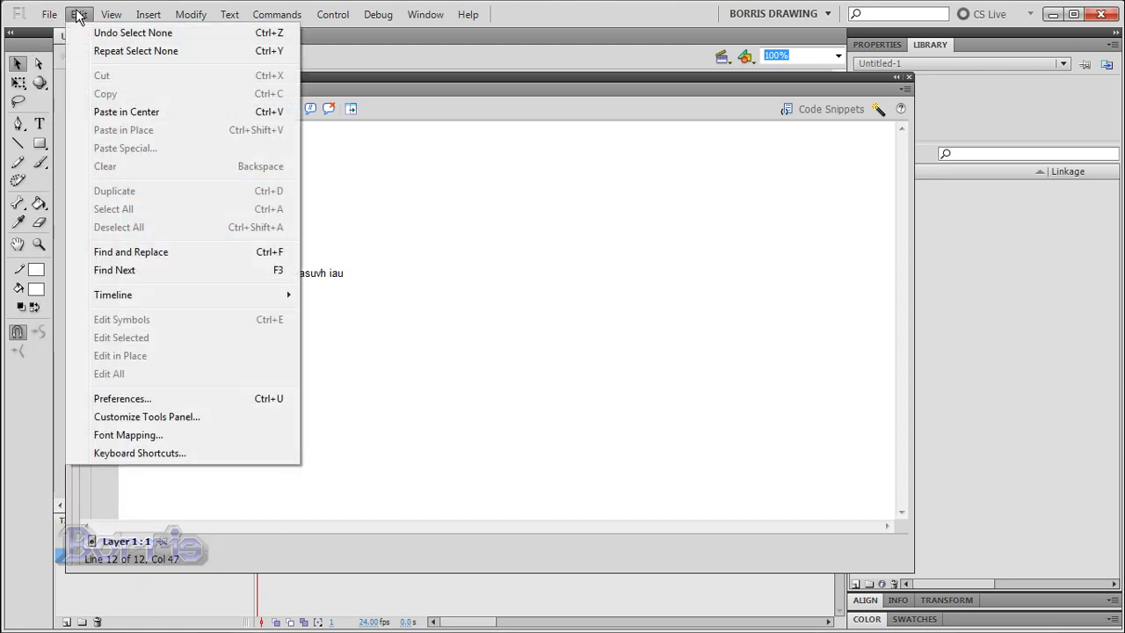
pyautogui.click(111, 400)
pyautogui.click(375, 106)
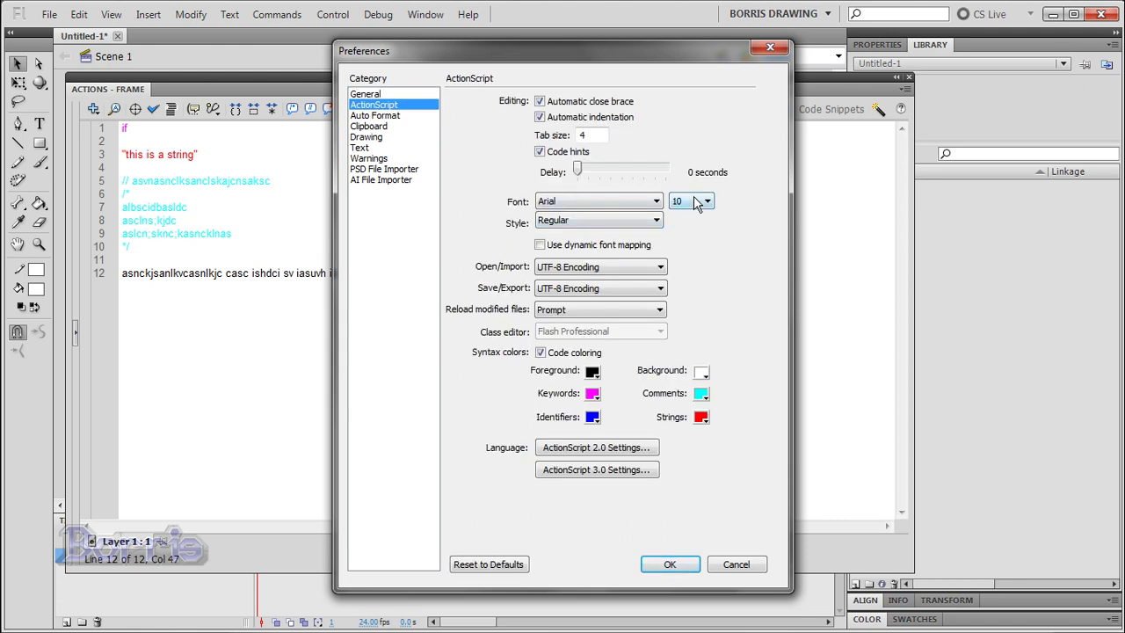
pyautogui.click(698, 203)
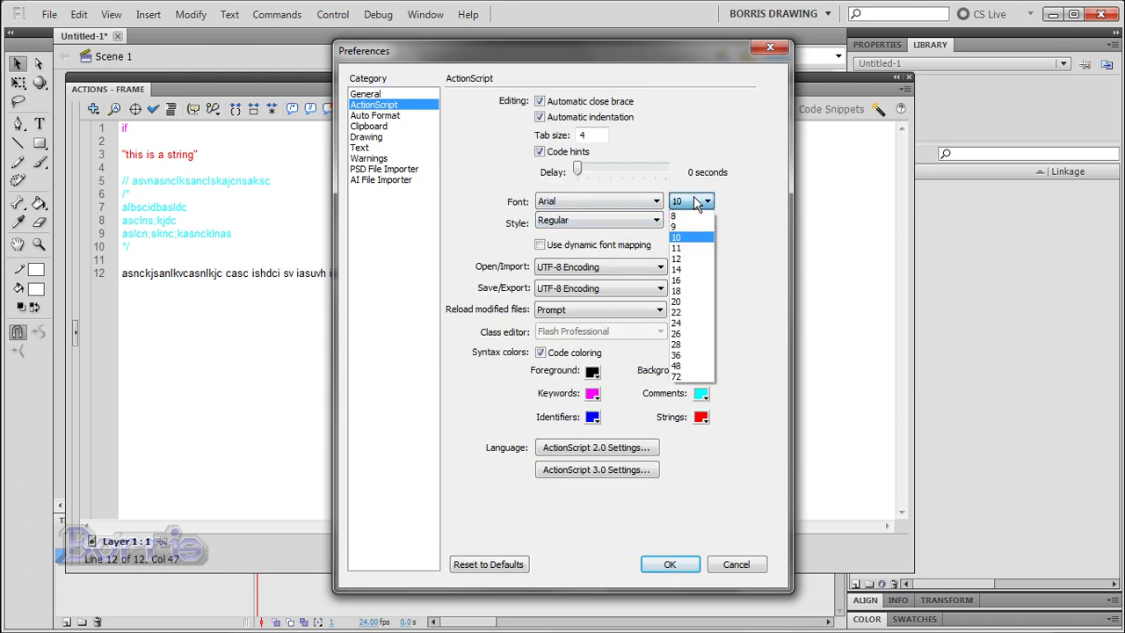
pyautogui.click(741, 203)
pyautogui.click(573, 220)
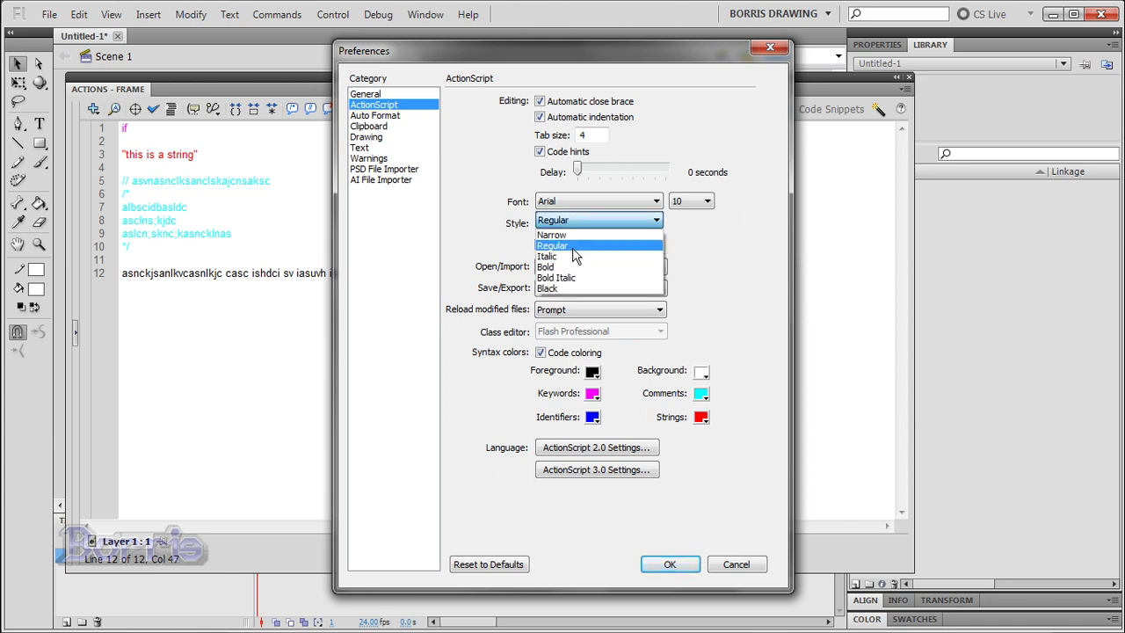
pyautogui.click(612, 245)
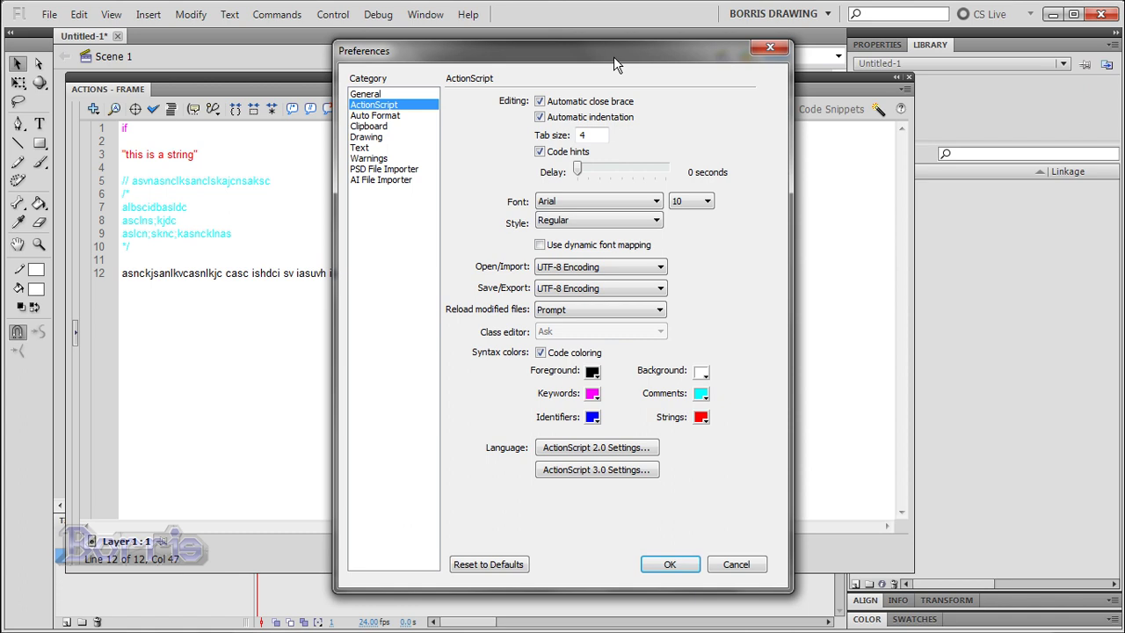
# Step: Reset the ActionScript preferences to defaults (Courier New, blue keywords, green strings) and confirm with OK
pyautogui.moveTo(613, 56); pyautogui.dragTo(637, 59)
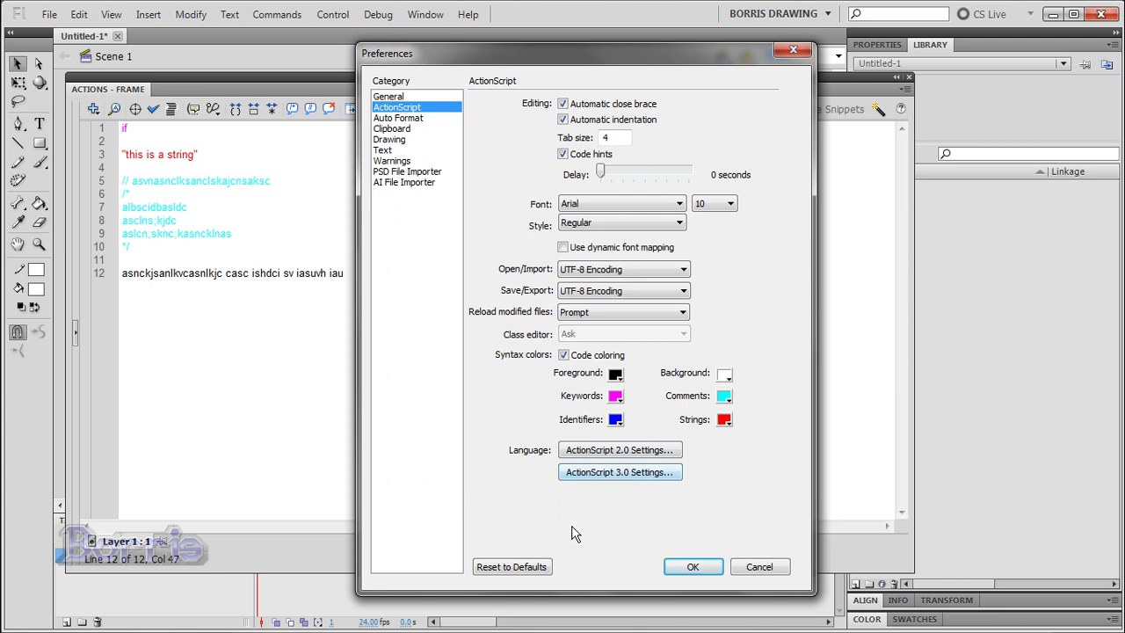
pyautogui.click(537, 568)
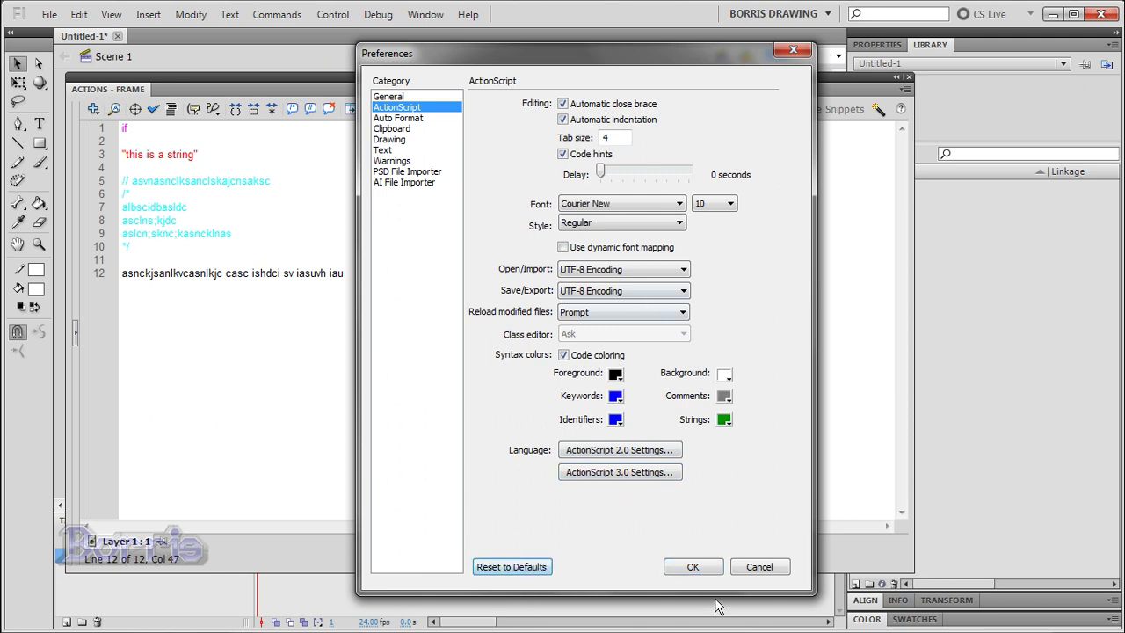
pyautogui.click(693, 567)
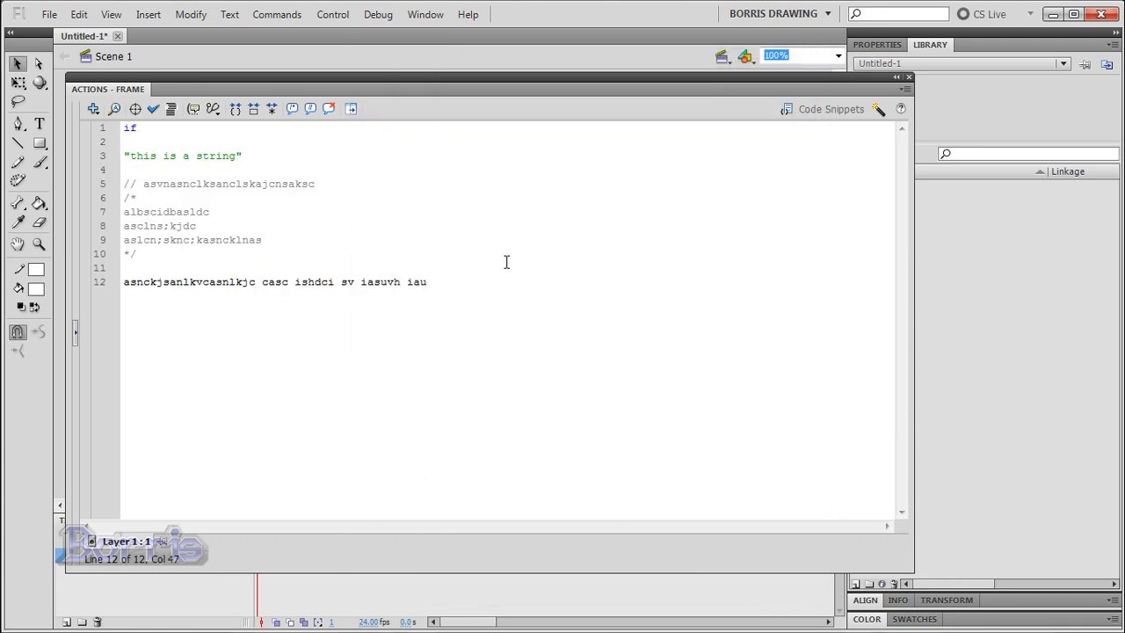